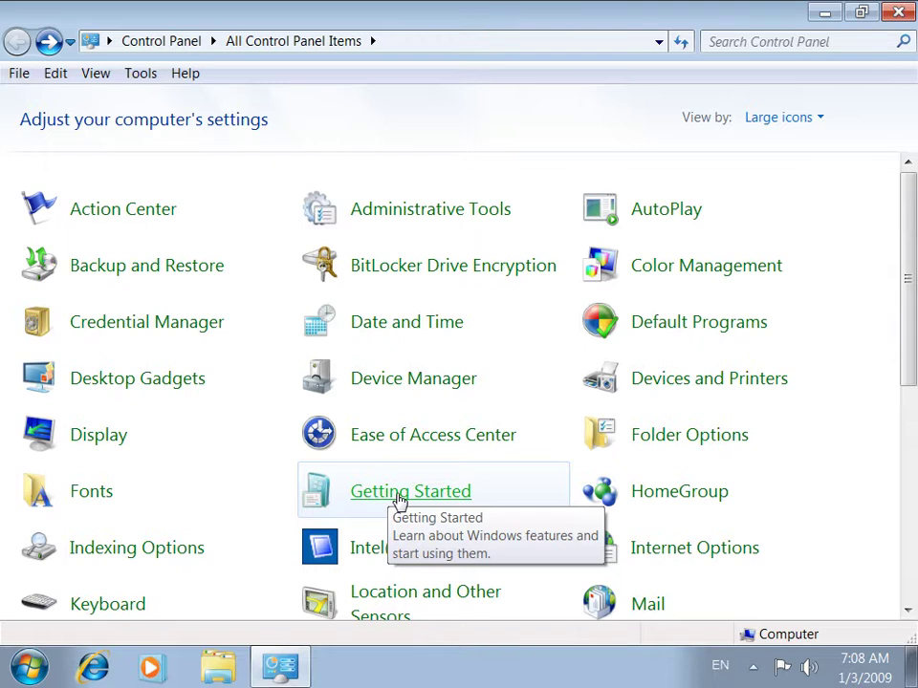
Open Getting Started, view the online page about what's new in Windows 7, and close the browser.
left_click(399, 497)
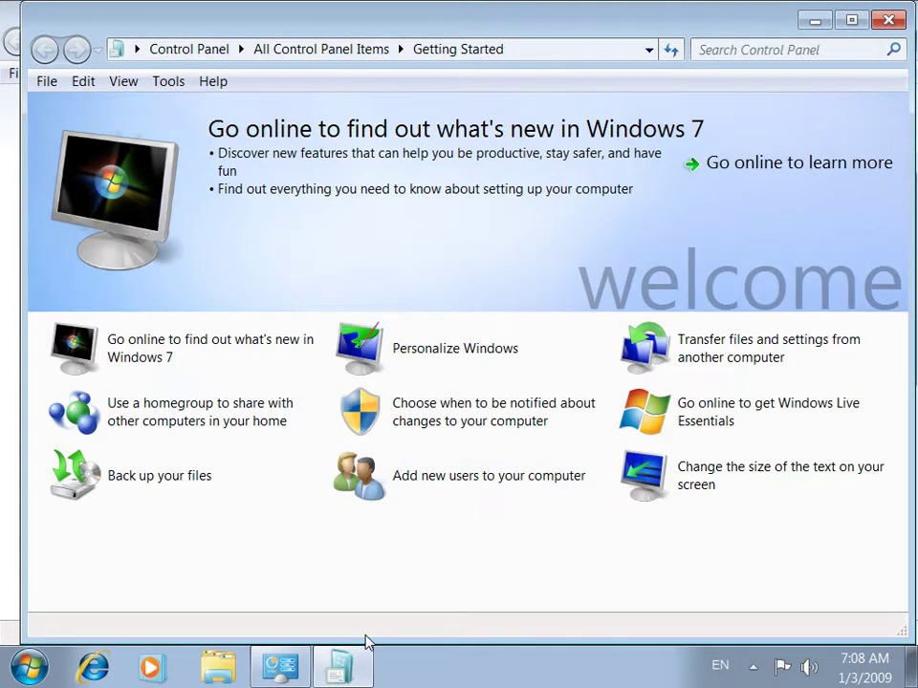
mouse_move(359, 662)
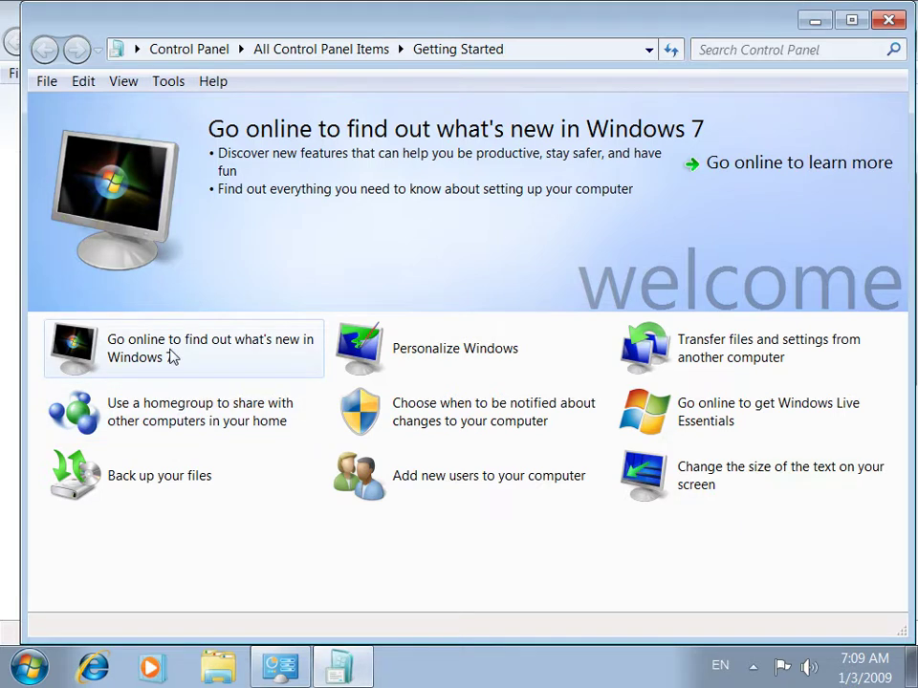
left_click(282, 348)
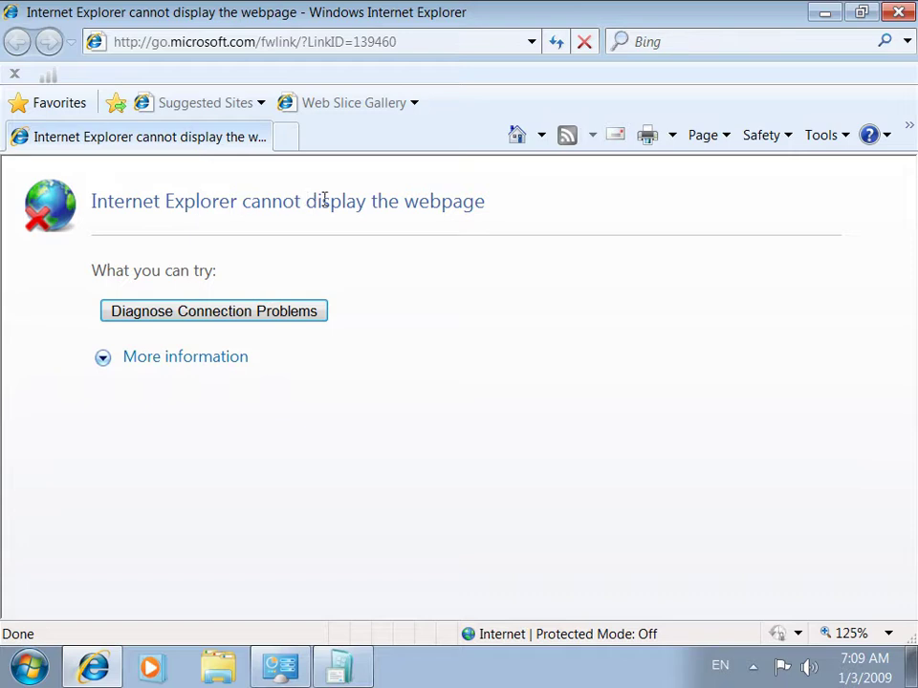
left_click(905, 10)
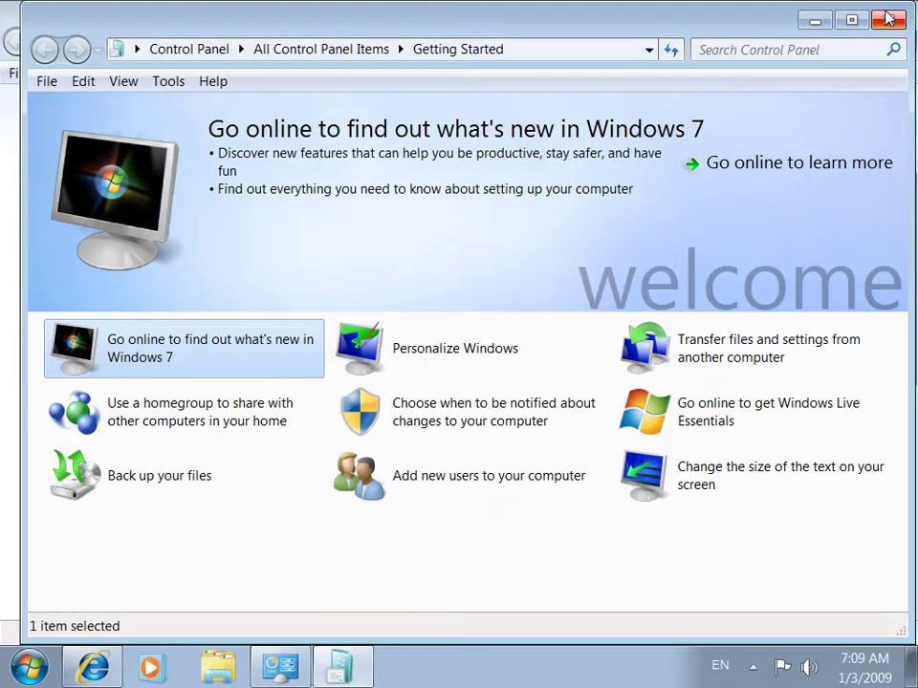
View the homegroup sharing page and the file backup page from Getting Started, closing each one.
double_click(212, 432)
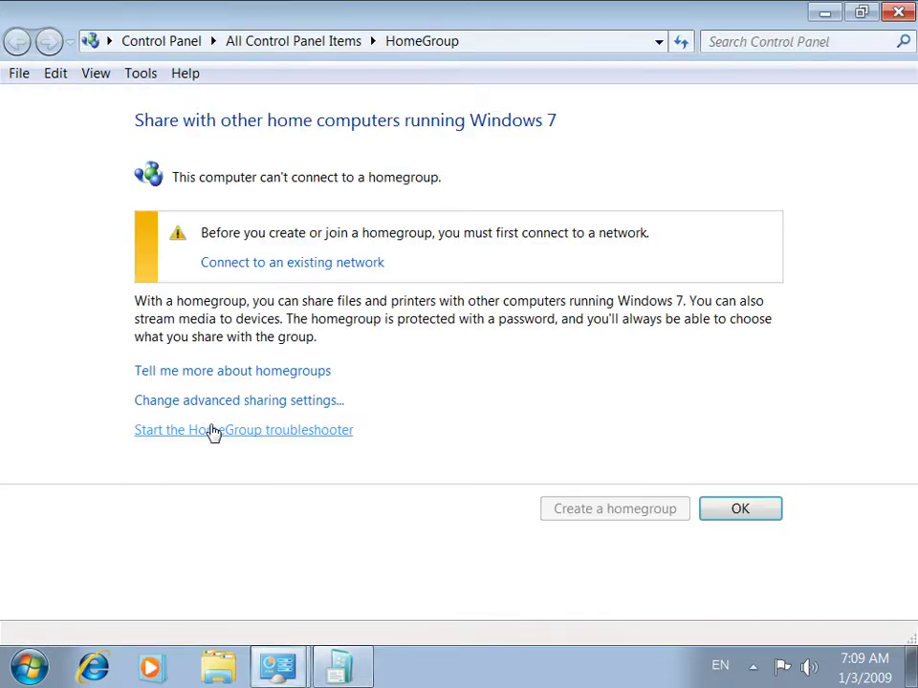
left_click(896, 10)
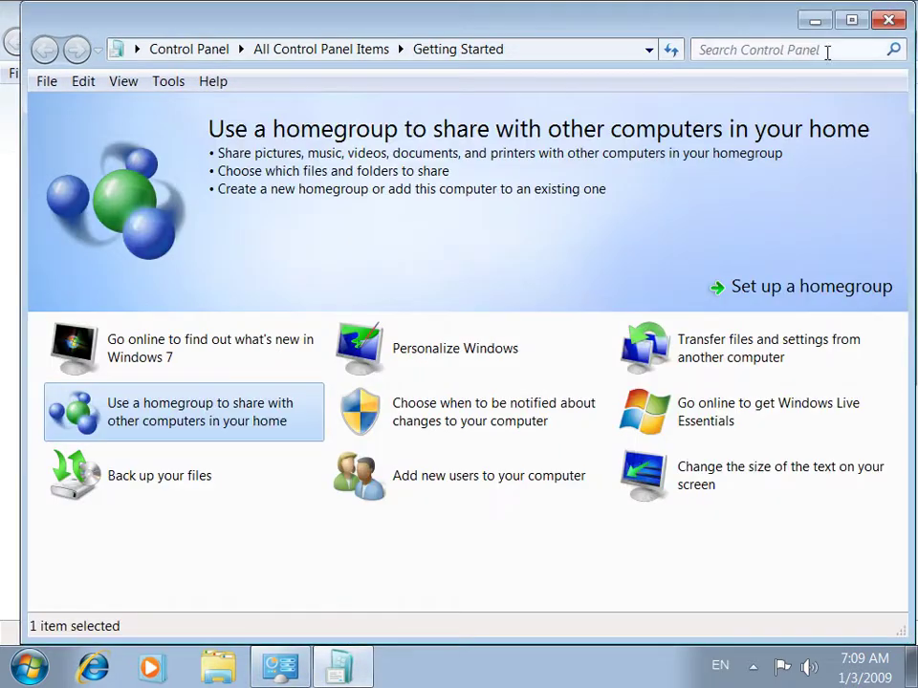
left_click(176, 480)
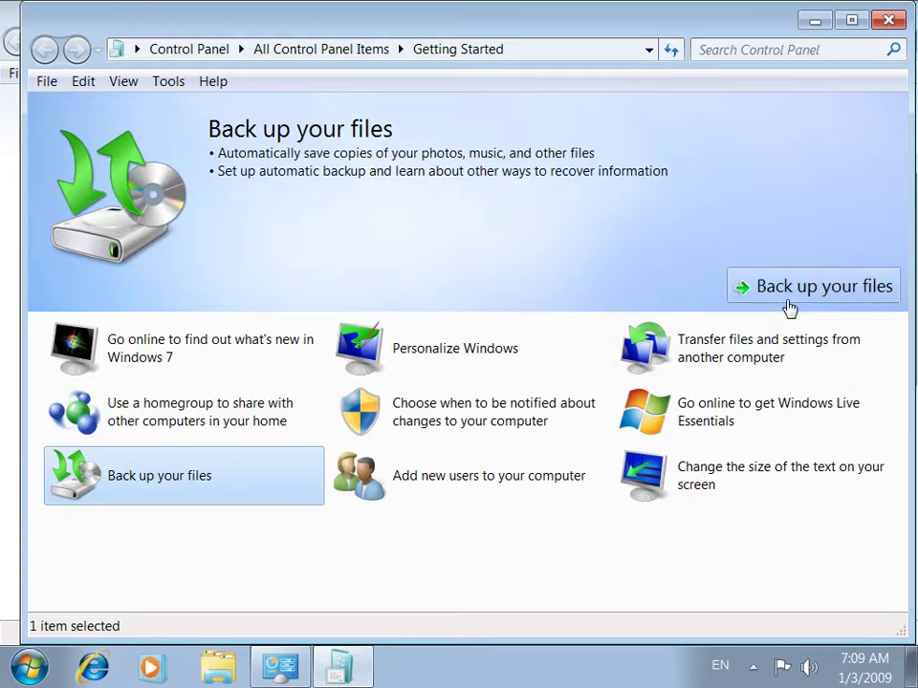
left_click(801, 296)
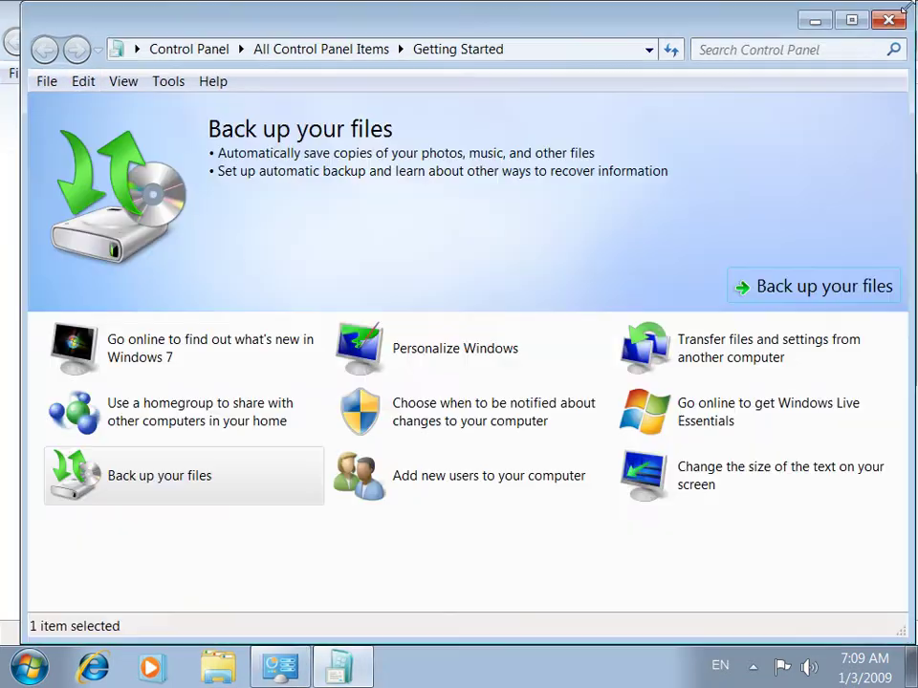
left_click(898, 12)
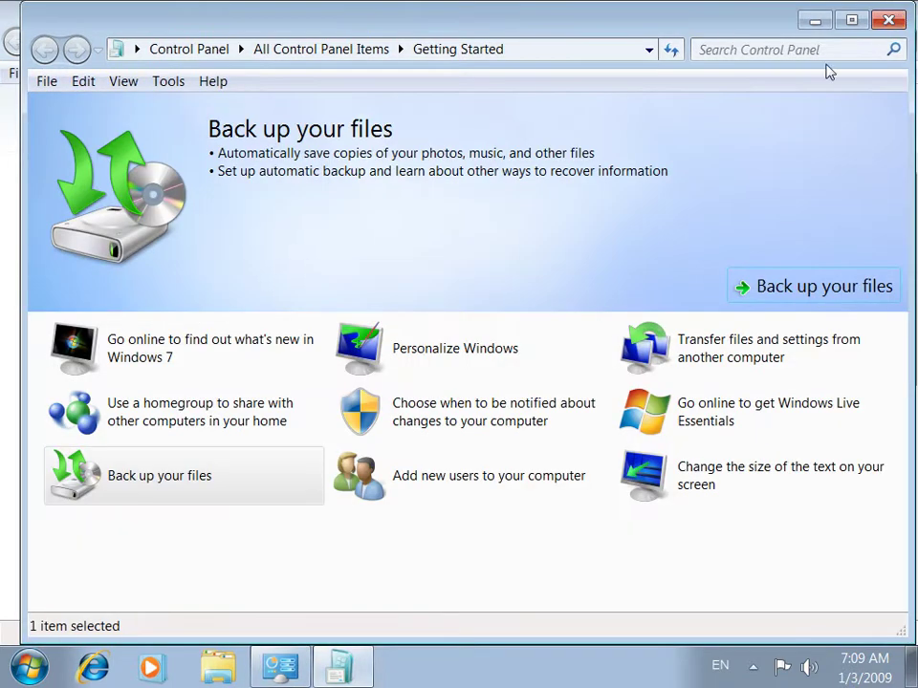
In the Personalize Windows settings, apply the Unsaved Theme, switch back to the Noor theme, and close the window.
left_click(533, 359)
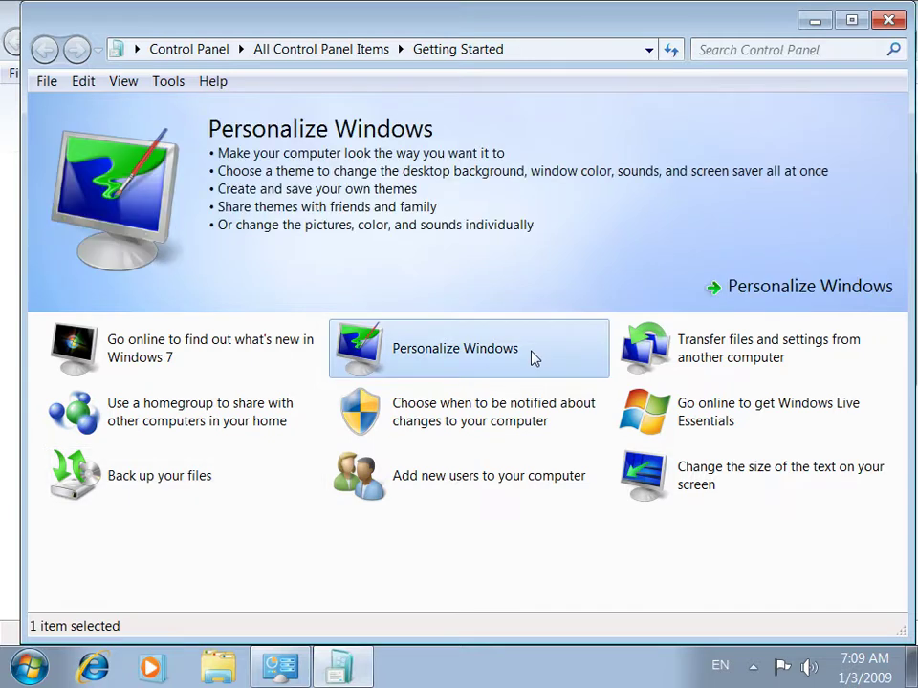
left_click(741, 287)
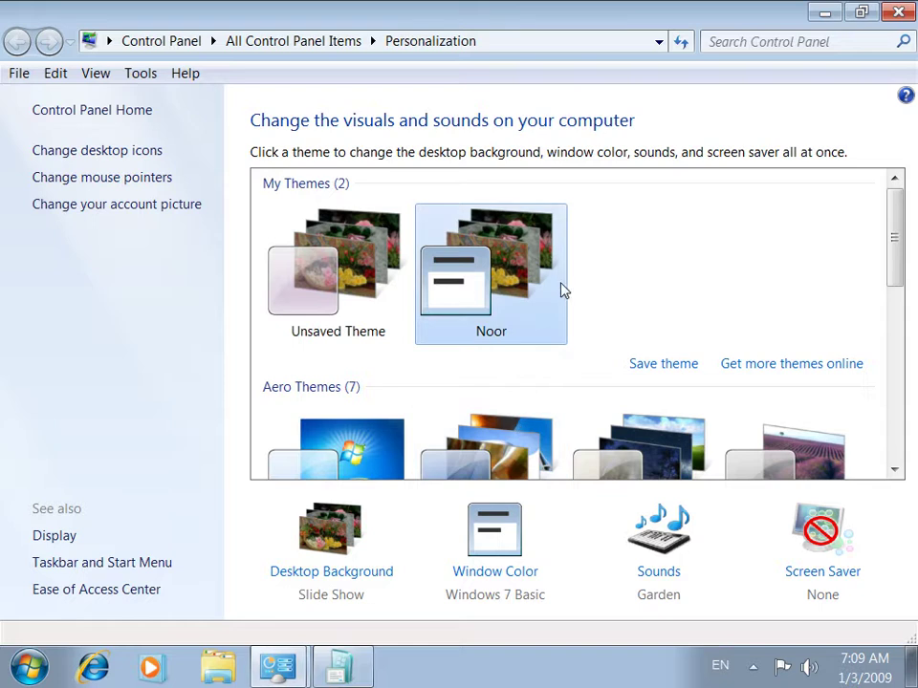
left_click(346, 262)
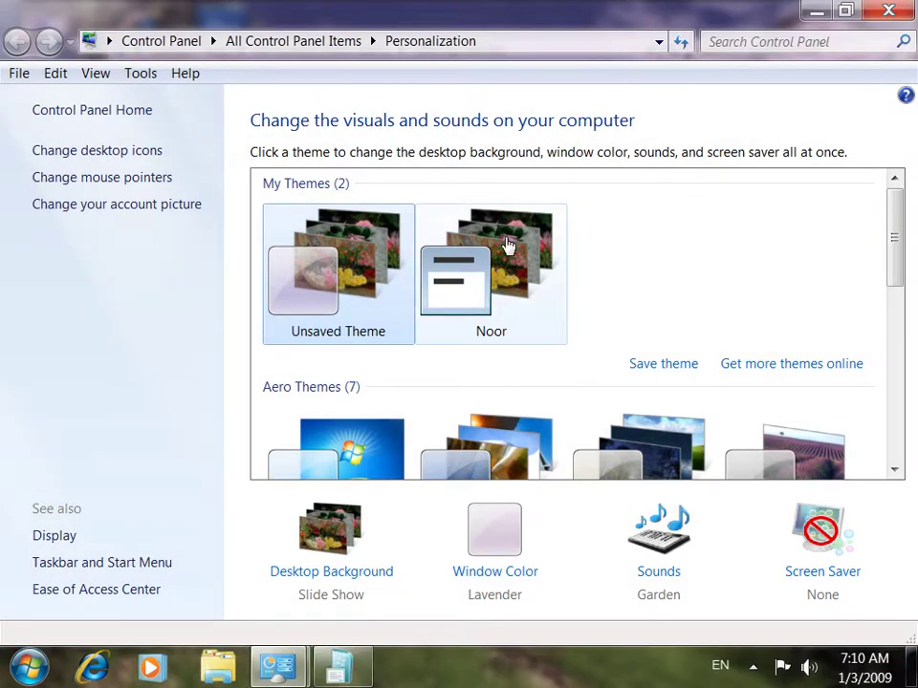
left_click(507, 245)
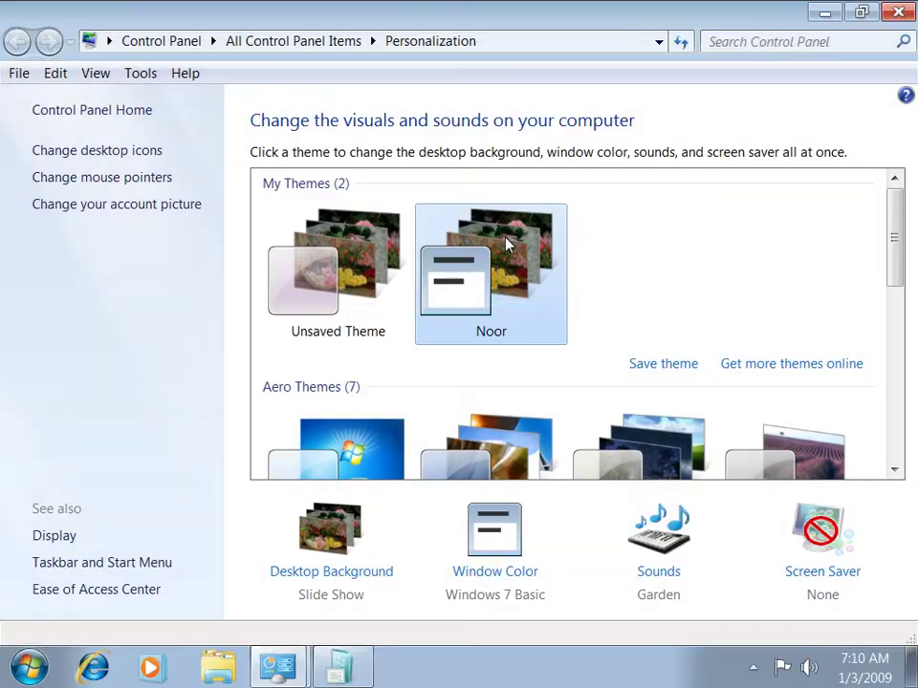
left_click(896, 13)
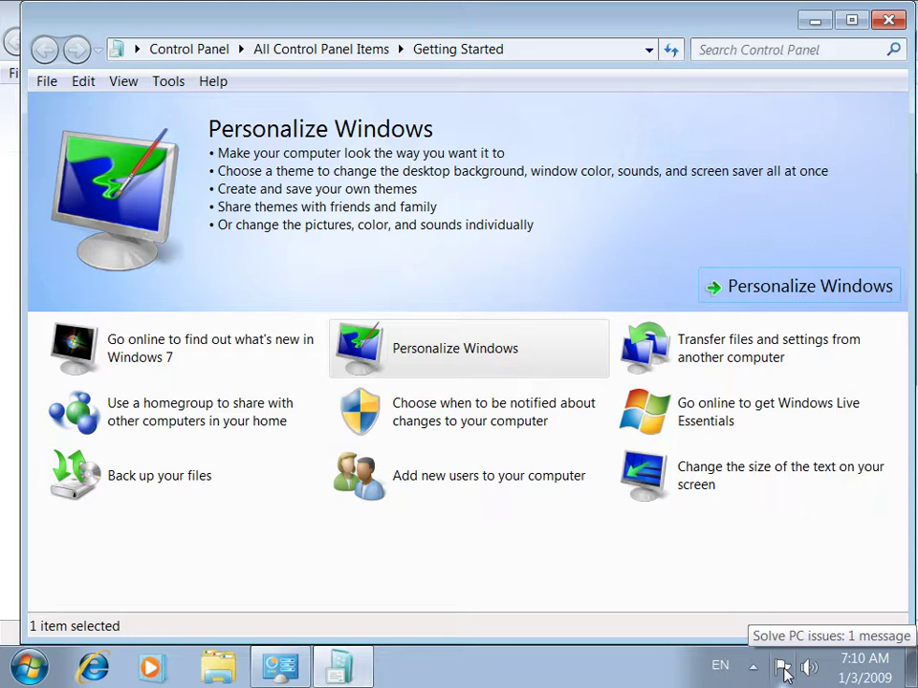
Return to Getting Started and set the User Account Control notification level to Always notify.
double_click(287, 19)
left_click(16, 41)
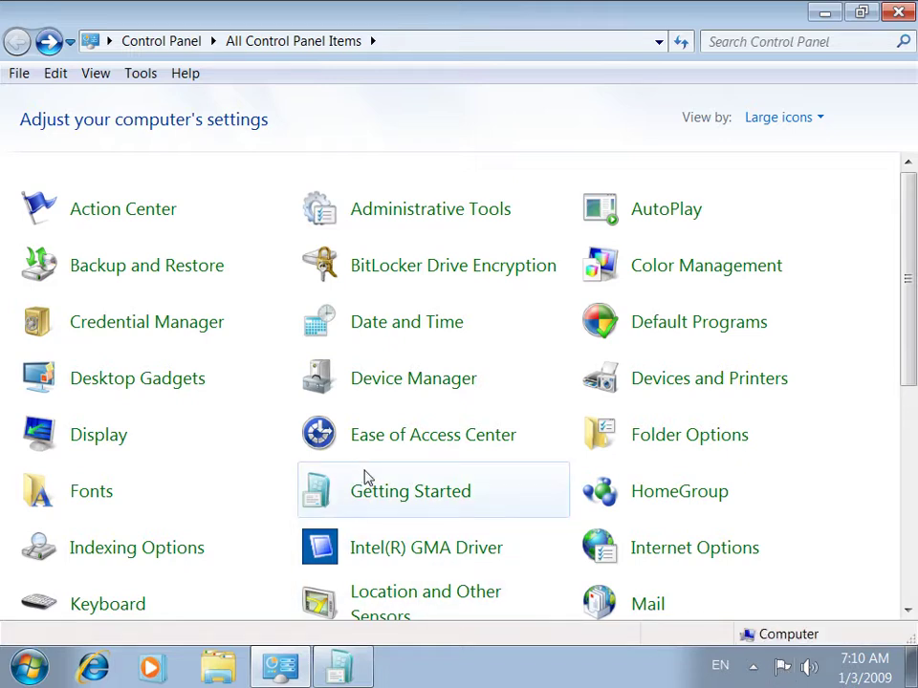
left_click(367, 497)
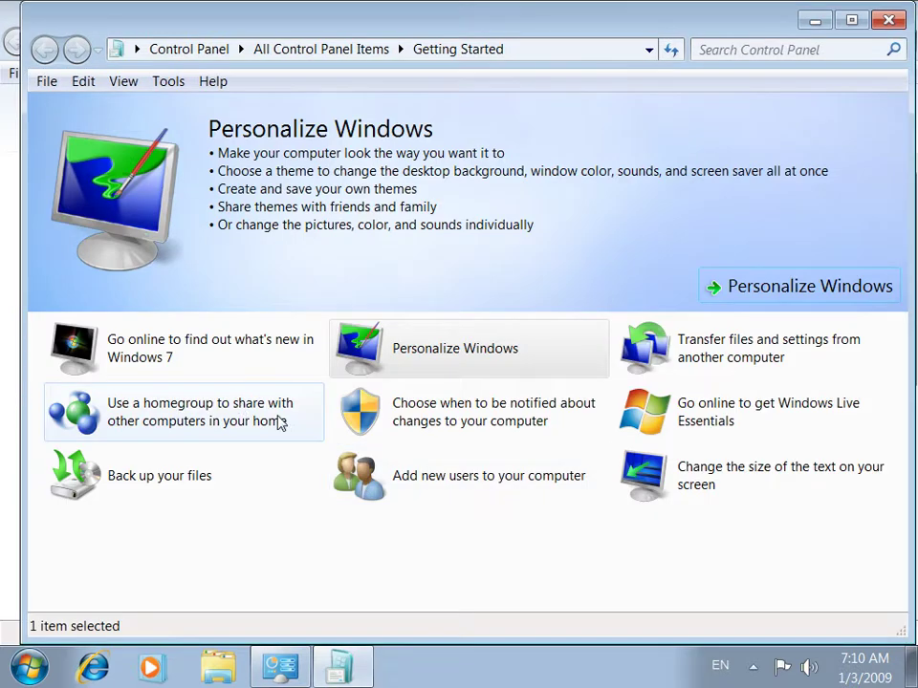
left_click(405, 425)
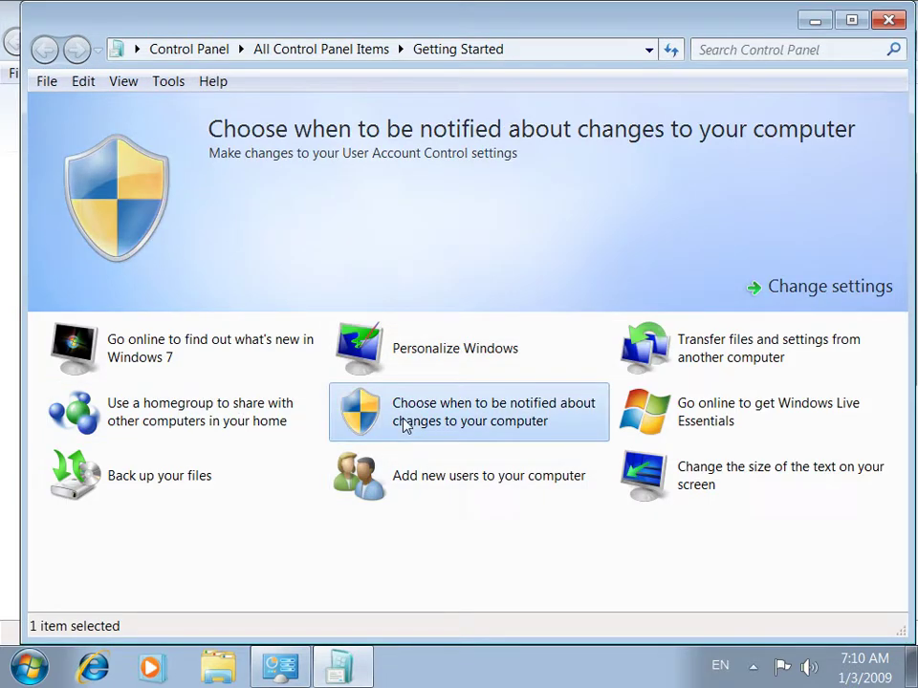
left_click(828, 304)
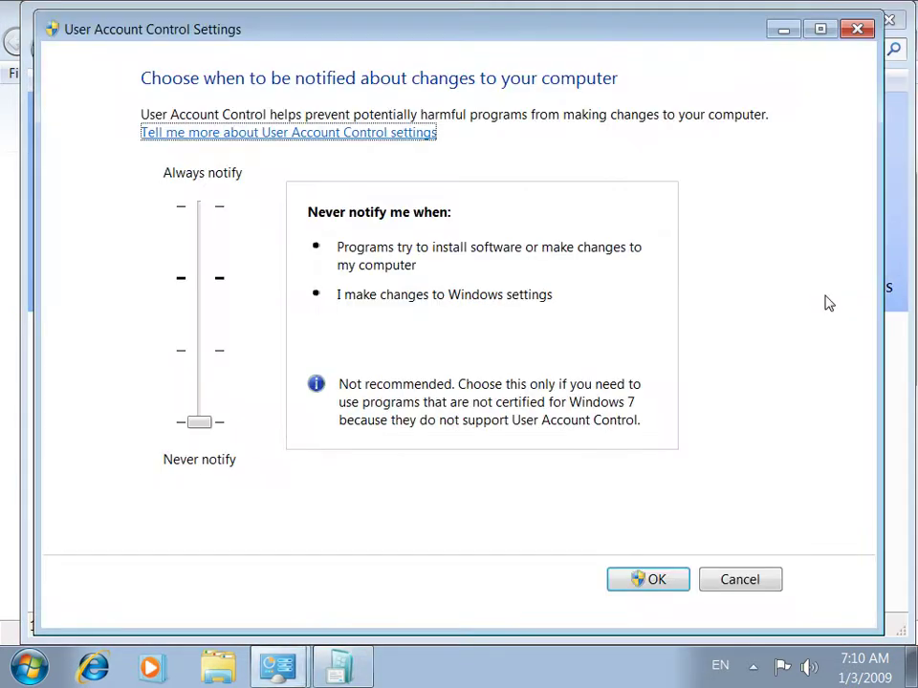
left_click_drag(211, 426, 217, 215)
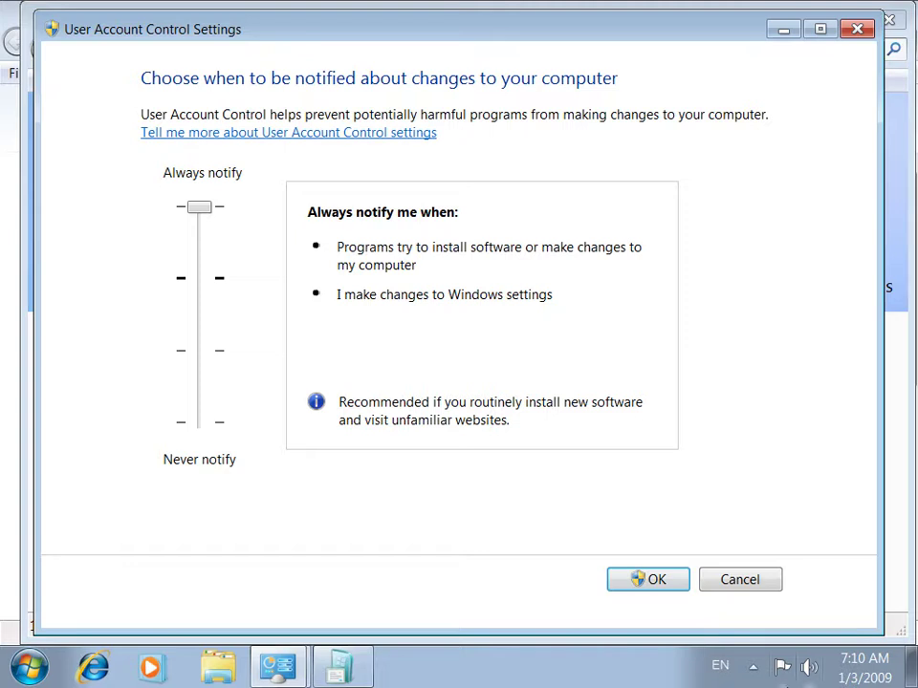
left_click(650, 580)
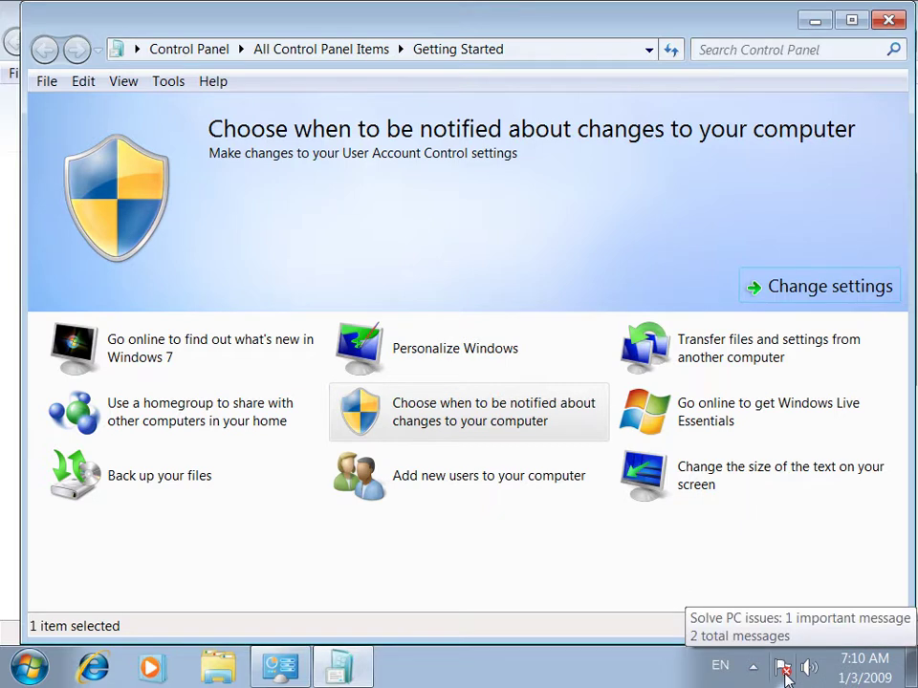
Set the User Account Control notification level to Never notify.
double_click(406, 425)
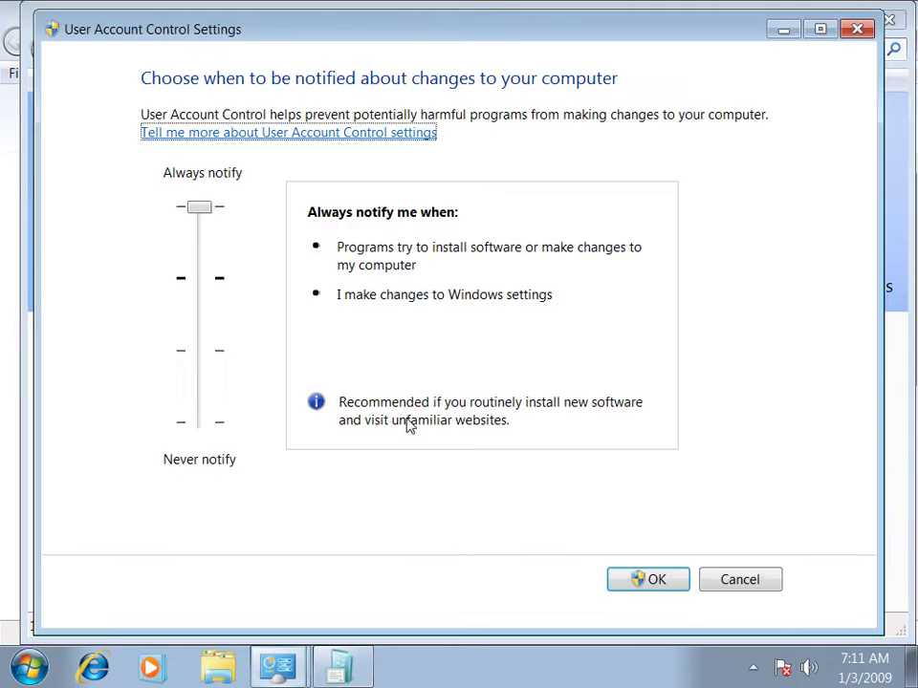
left_click_drag(199, 218, 197, 396)
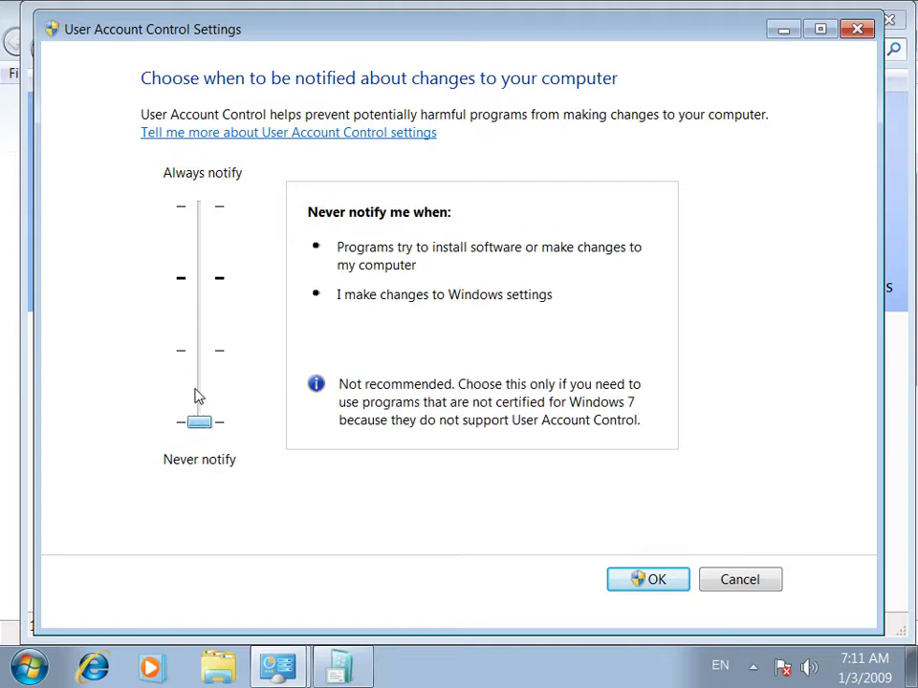
left_click(634, 579)
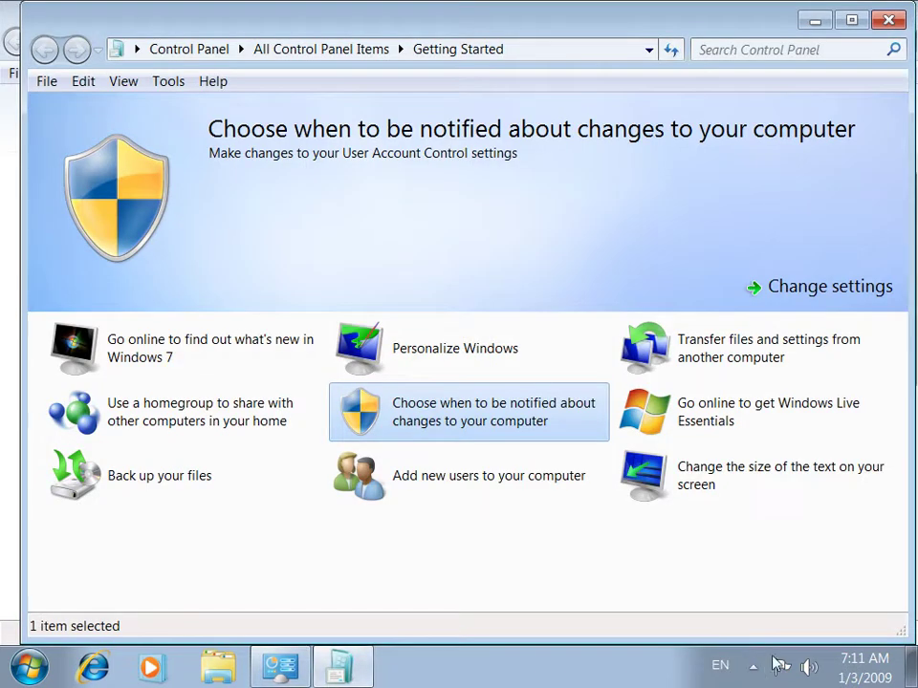
View the User Accounts page for adding new users and return to the All Control Panel Items window.
left_click(449, 482)
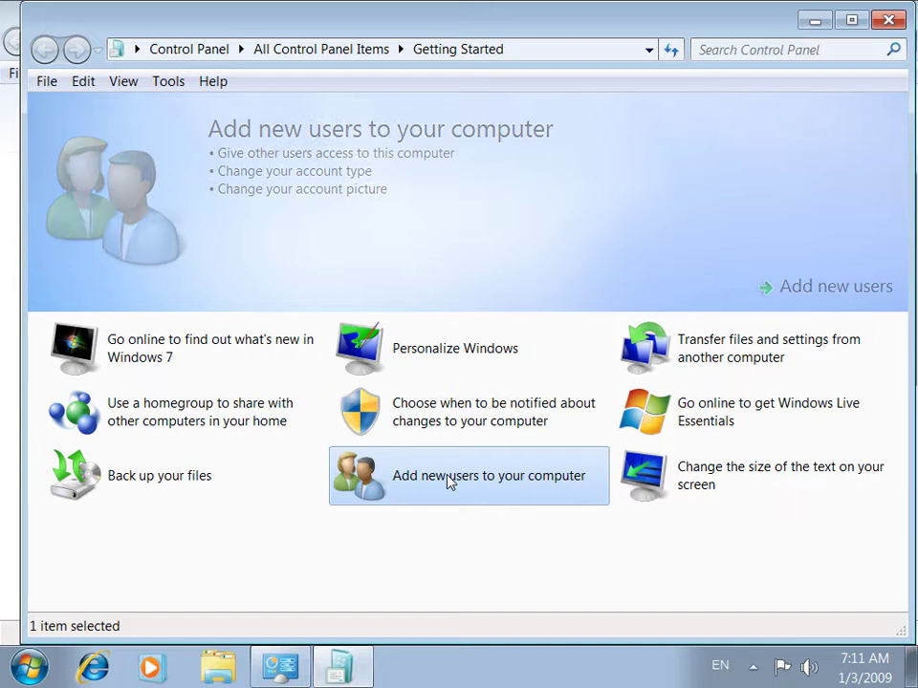
left_click(770, 289)
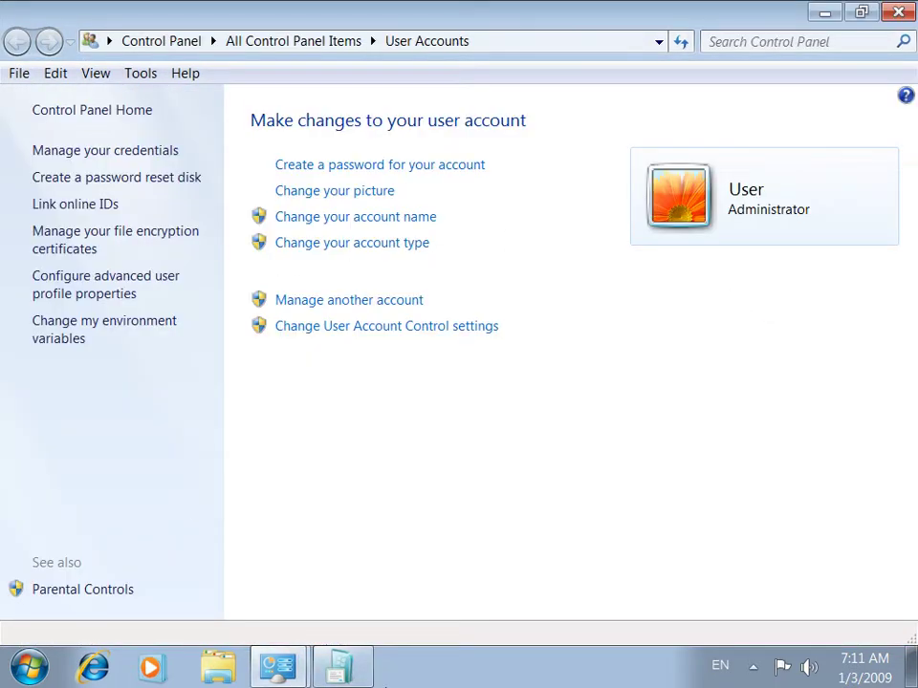
mouse_move(303, 675)
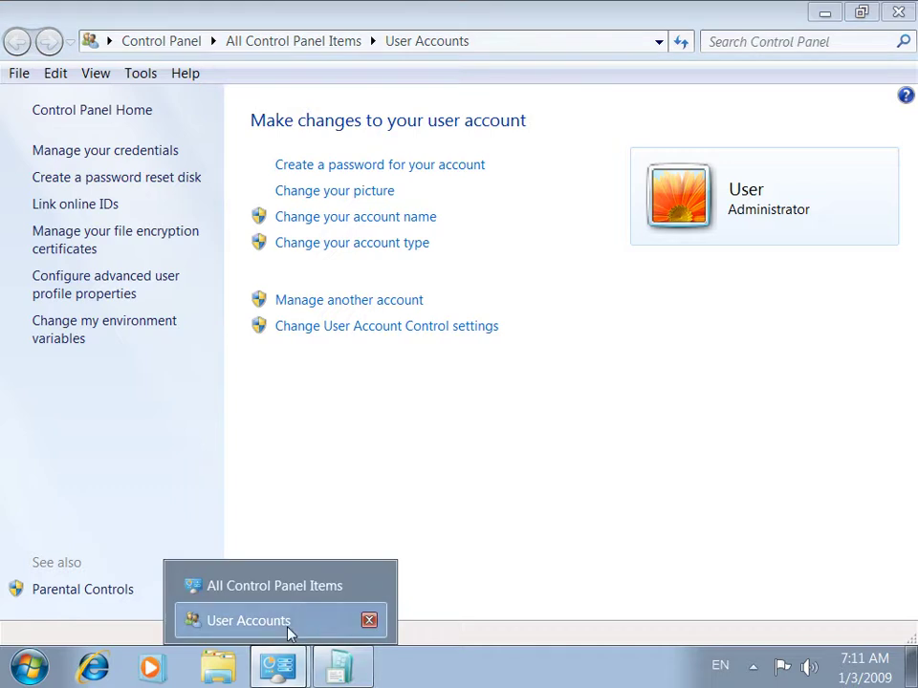
left_click(286, 587)
Open the Fonts folder from All Control Panel Items and browse the installed fonts.
left_click_drag(906, 258, 821, 485)
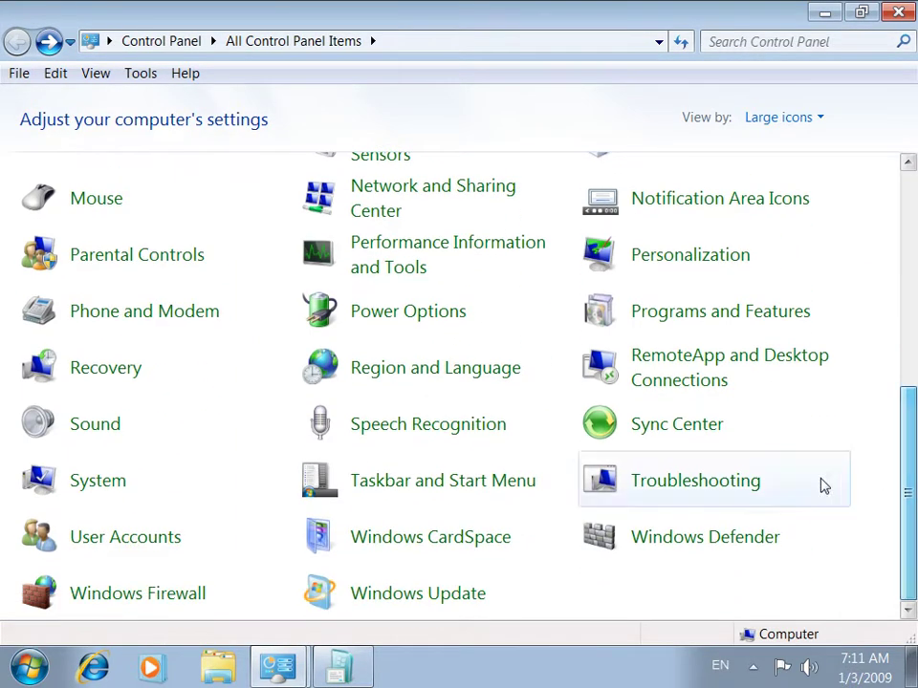
left_click(279, 669)
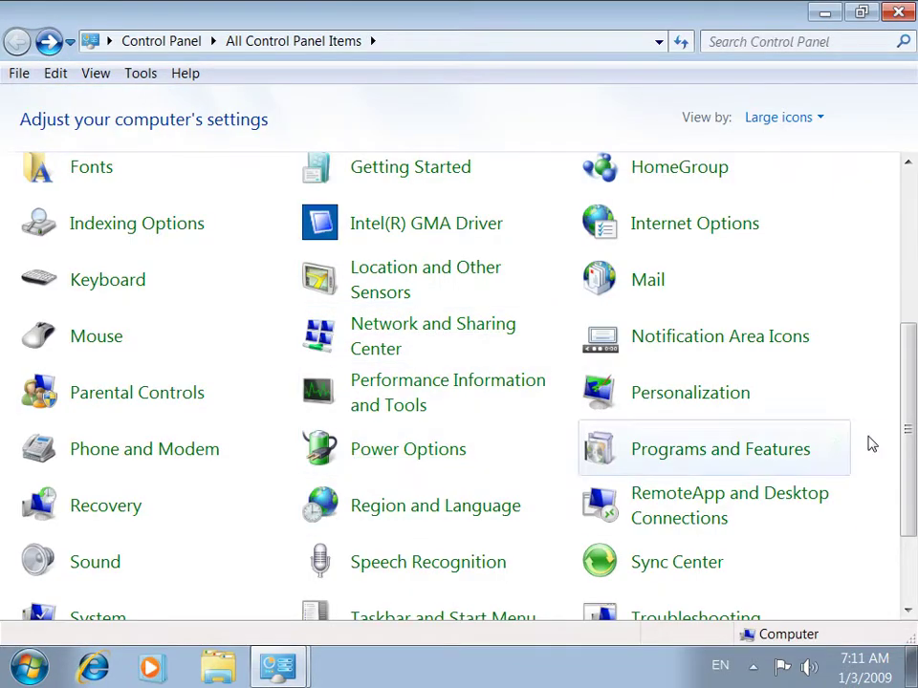
left_click(904, 309)
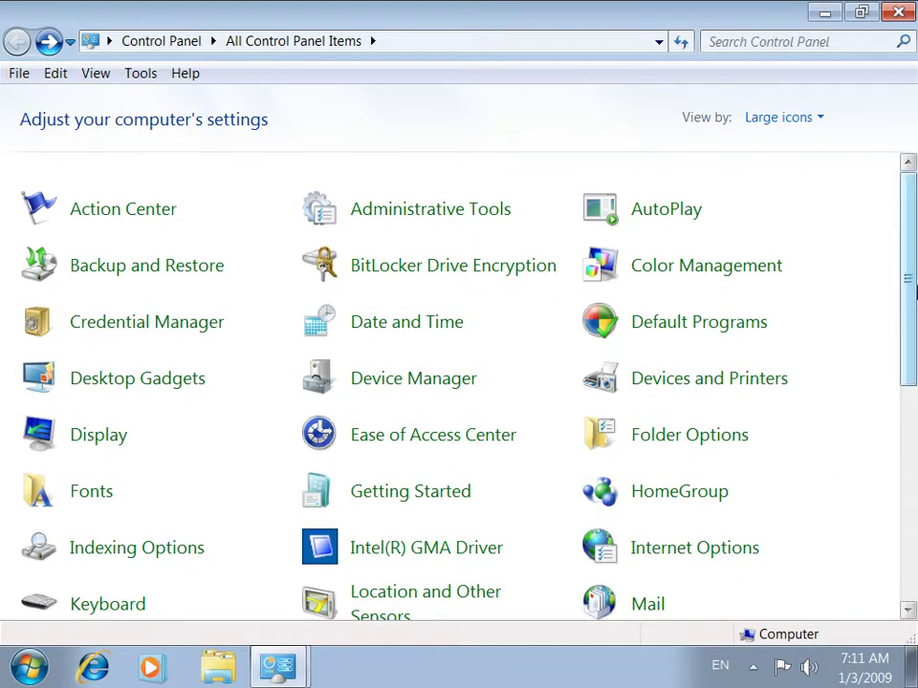
left_click(92, 492)
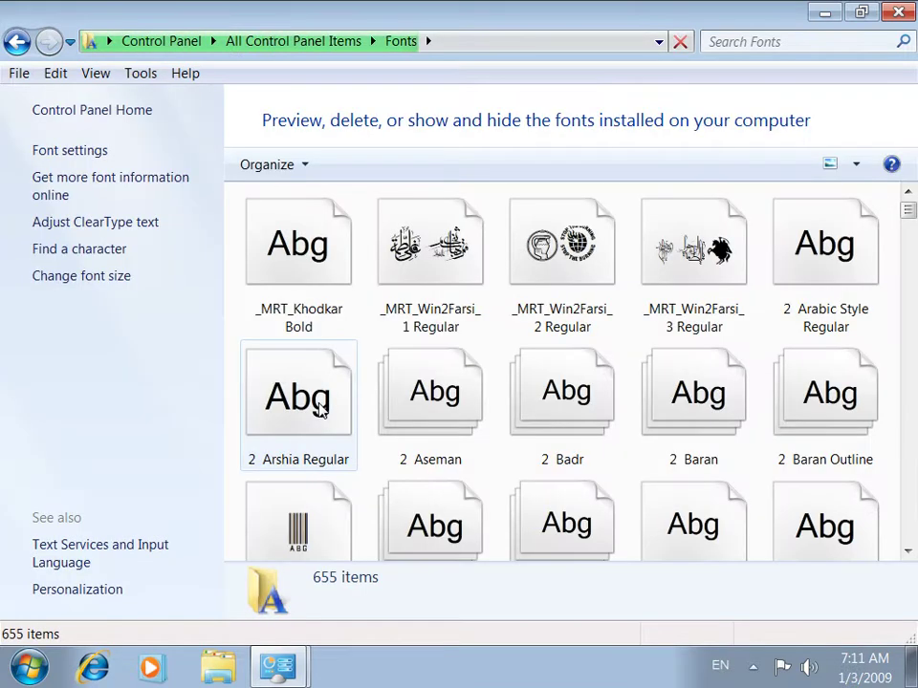
left_click_drag(910, 221, 913, 197)
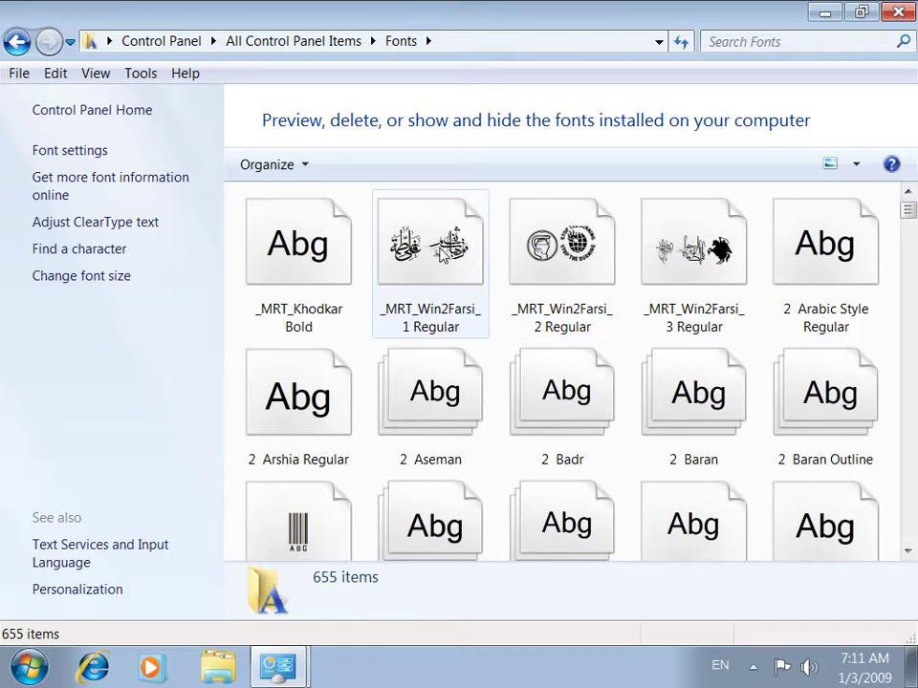
Permanently delete the _MRT_Win2Farsi_1 Regular font.
right_click(416, 245)
left_click(512, 358)
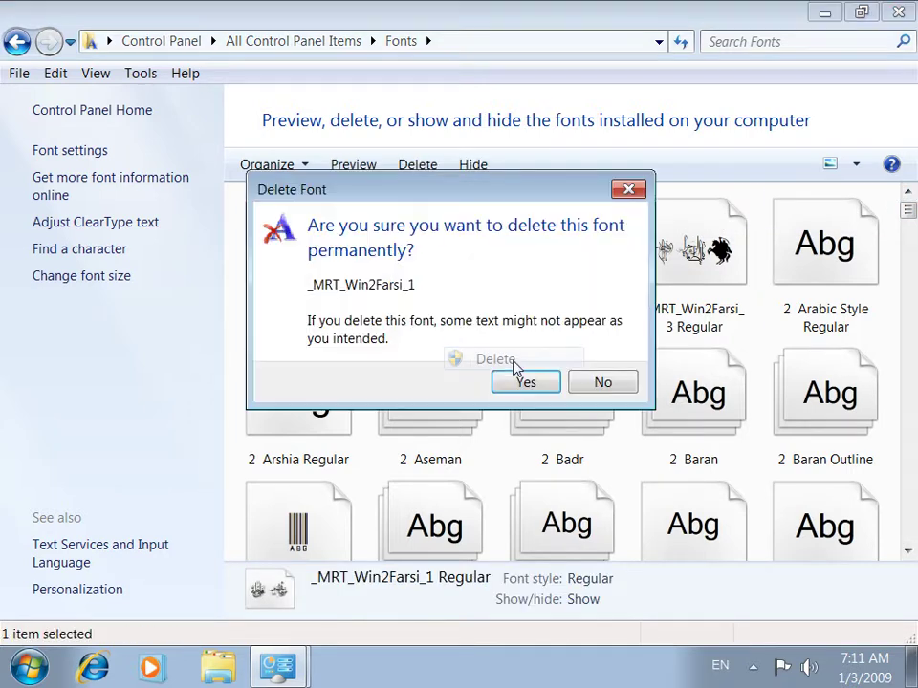
left_click(523, 383)
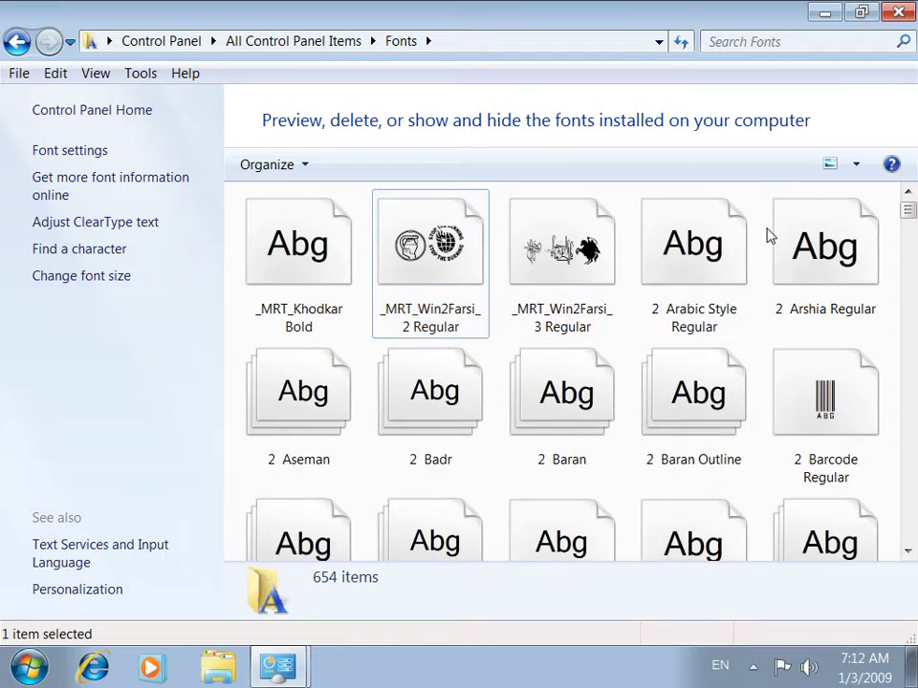
Preview the _MRT_Win2Farsi_3 Regular font.
left_click_drag(908, 209, 910, 214)
left_click(578, 244)
right_click(573, 237)
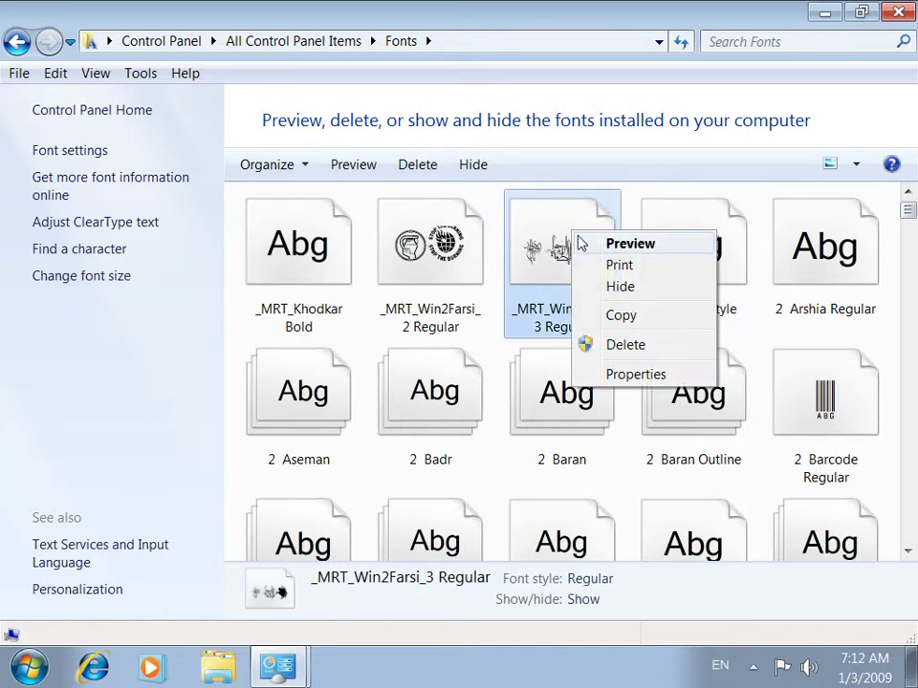
left_click(592, 246)
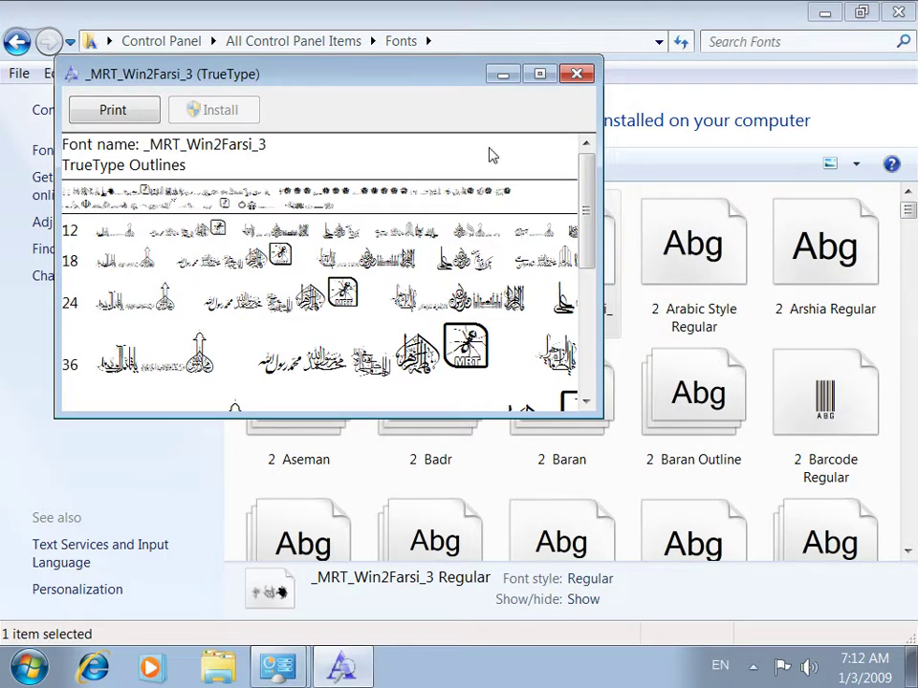
Close the font preview, then launch Notepad and maximize its window.
left_click(577, 74)
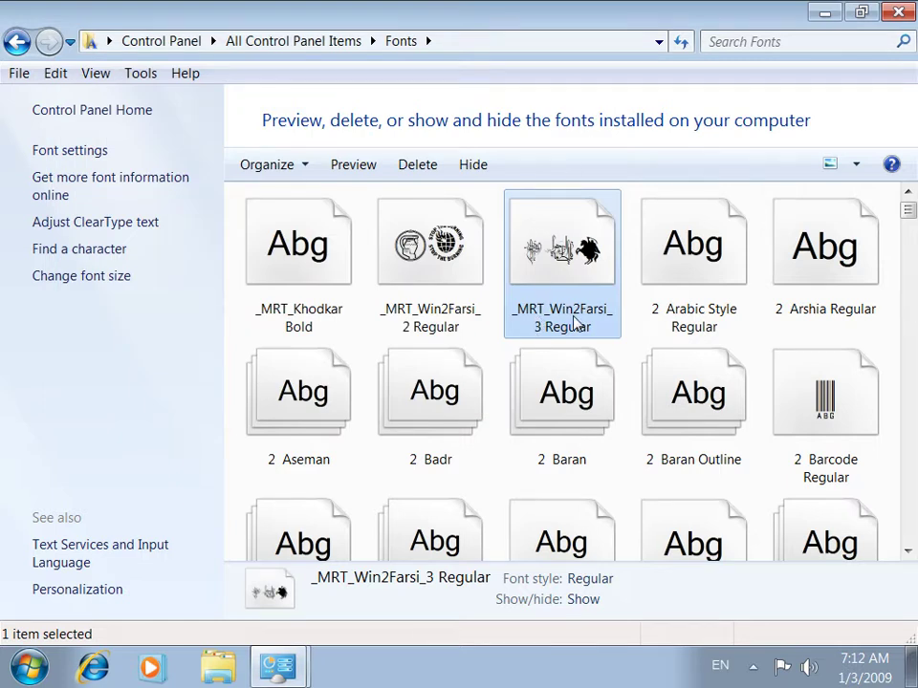
left_click(29, 667)
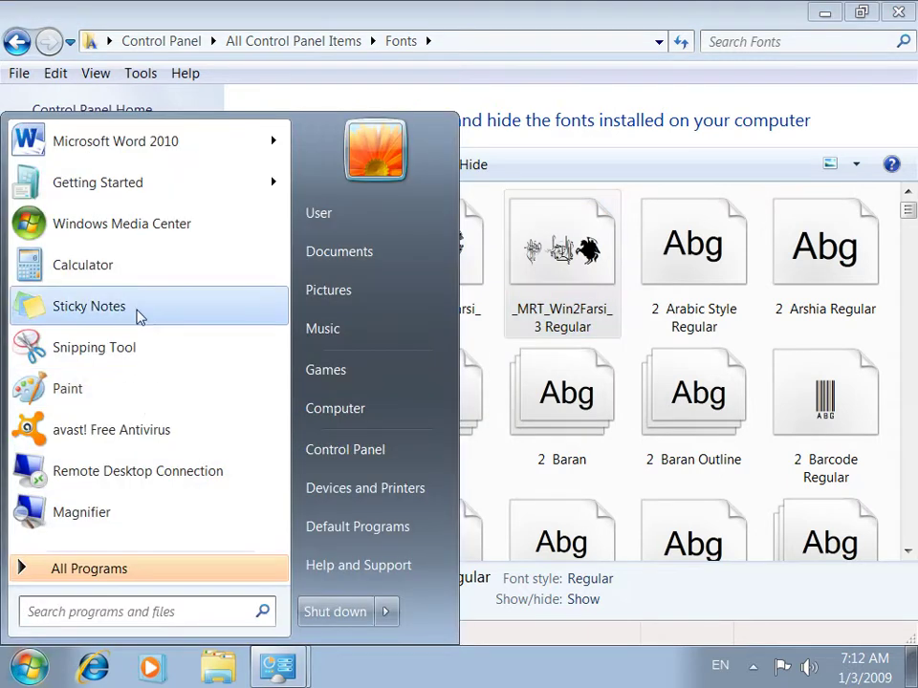
left_click(487, 8)
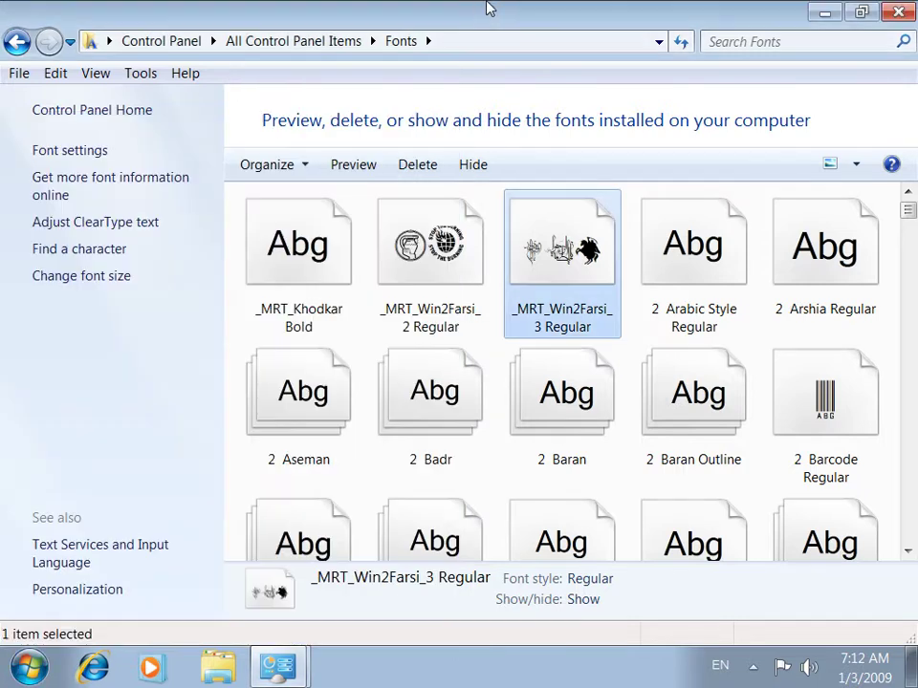
key("super+r")
type("notepad")
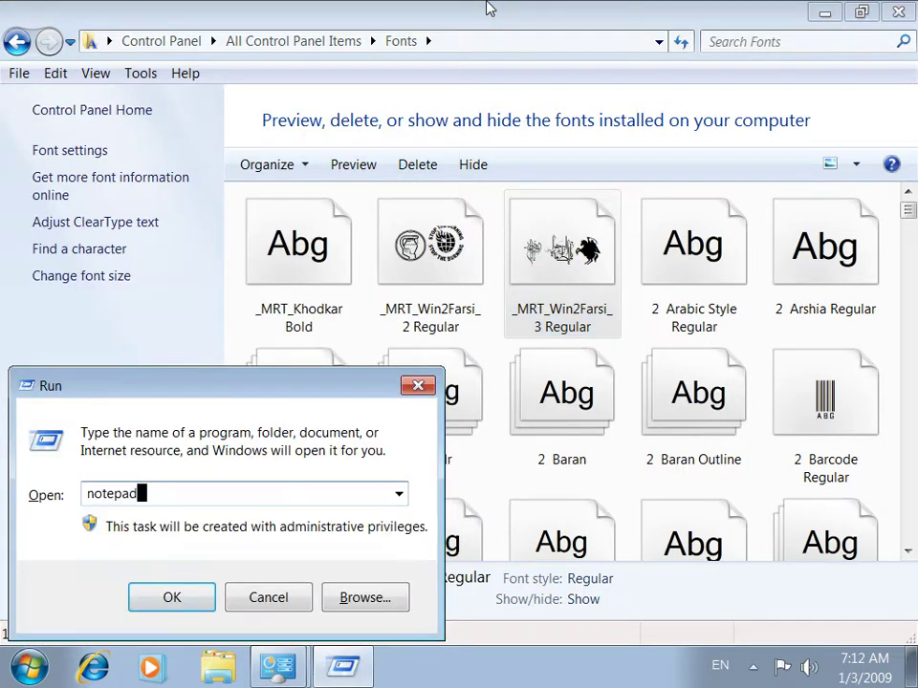
key("Return")
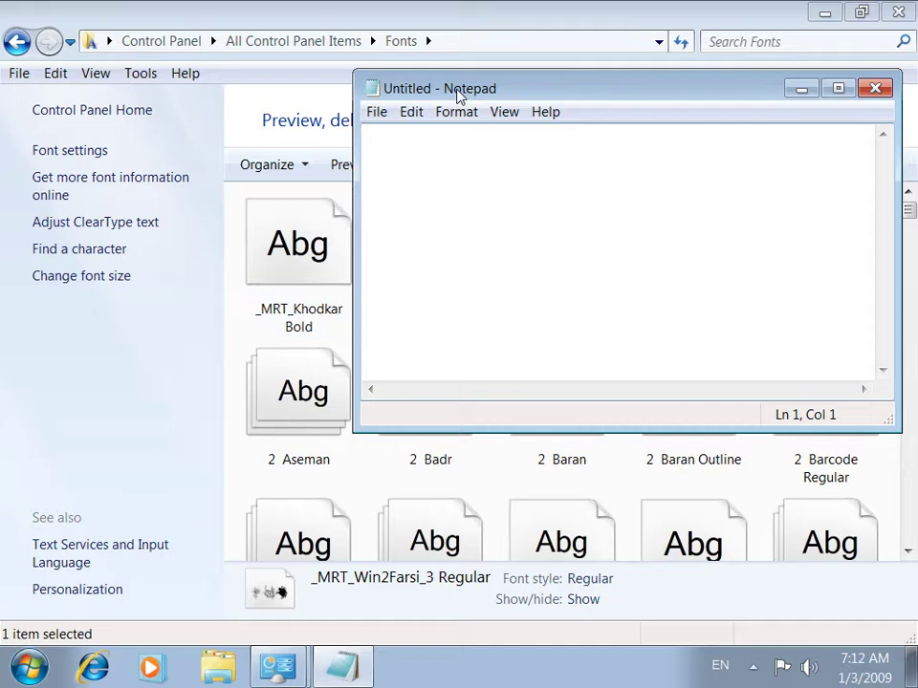
double_click(459, 92)
Look up "mrt" in Notepad's font settings and compare the font names with those in the Fonts folder.
left_click(96, 35)
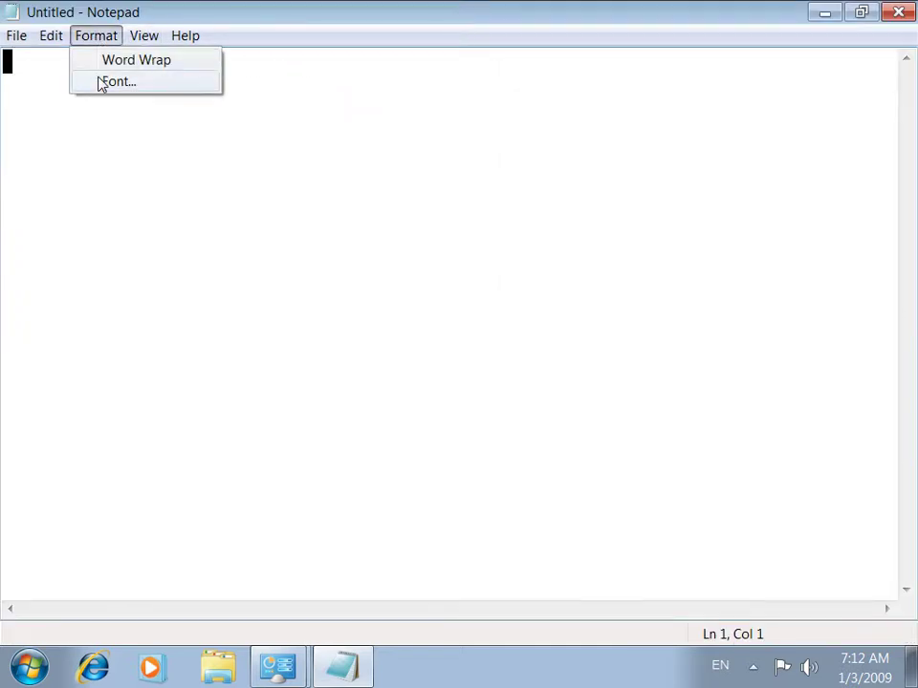
left_click(98, 82)
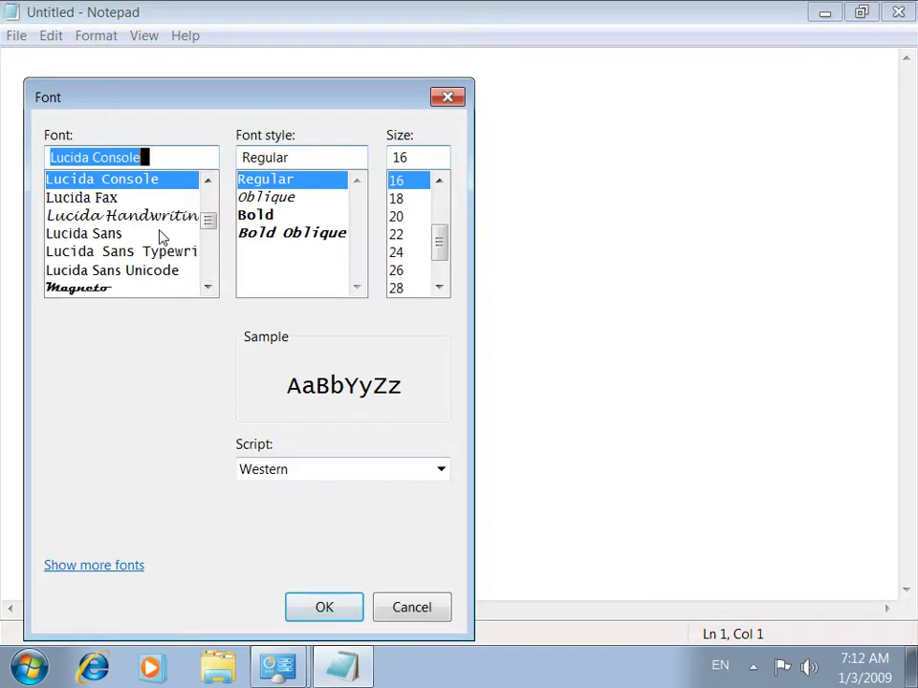
type("mrt")
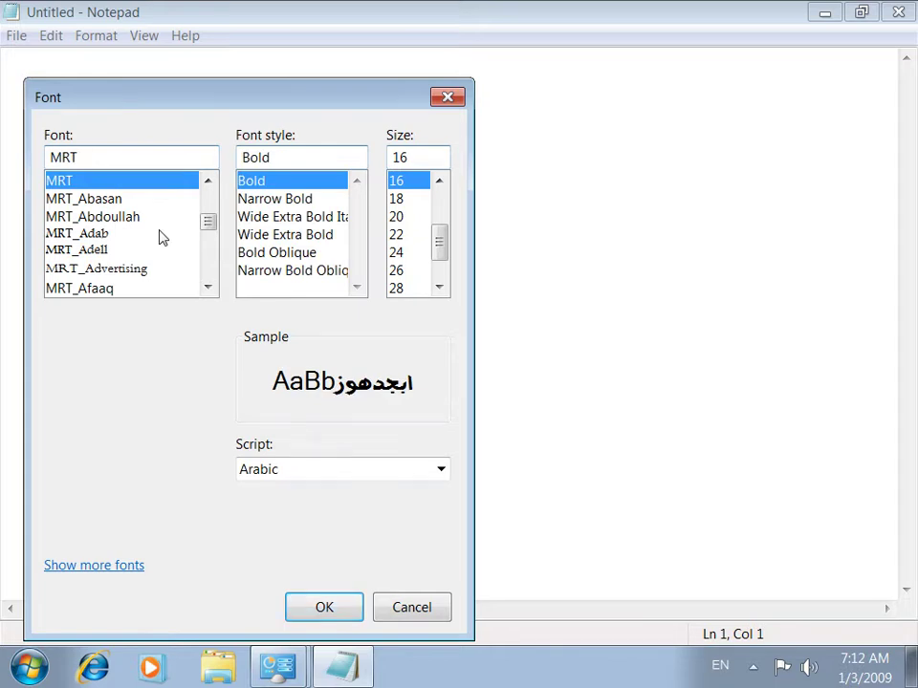
right_click(291, 666)
left_click(250, 587)
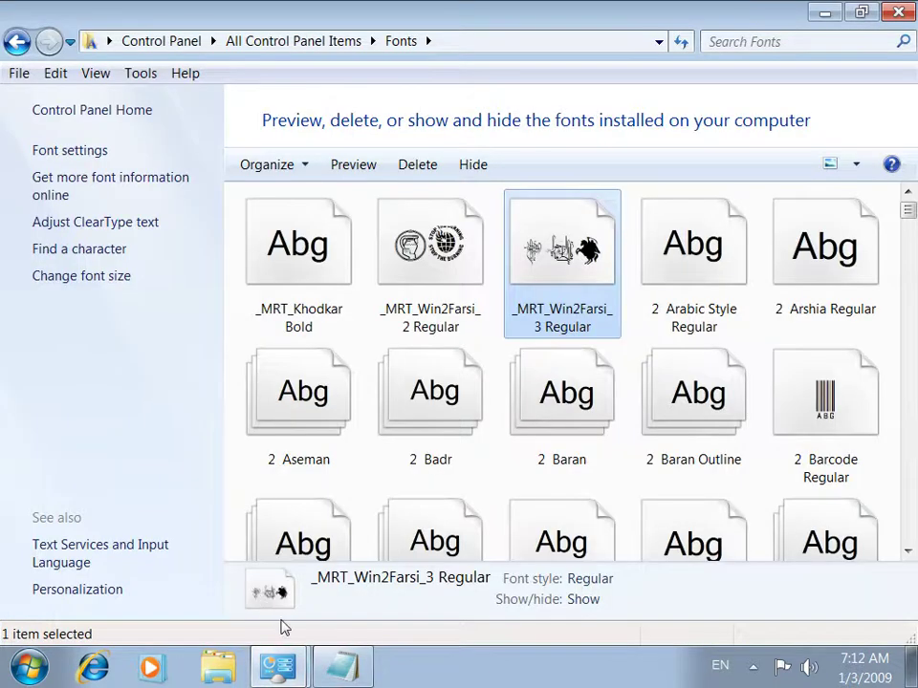
left_click(343, 662)
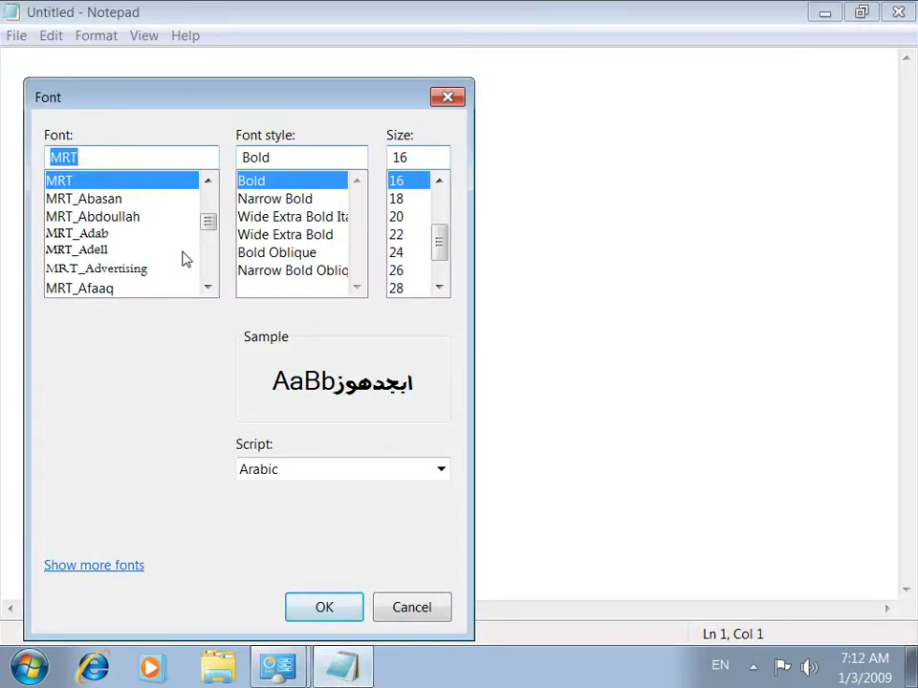
Search Notepad's font list for a font name starting with "MRT_win".
type("_wi")
key("BackSpace")
key("BackSpace")
type("MRT")
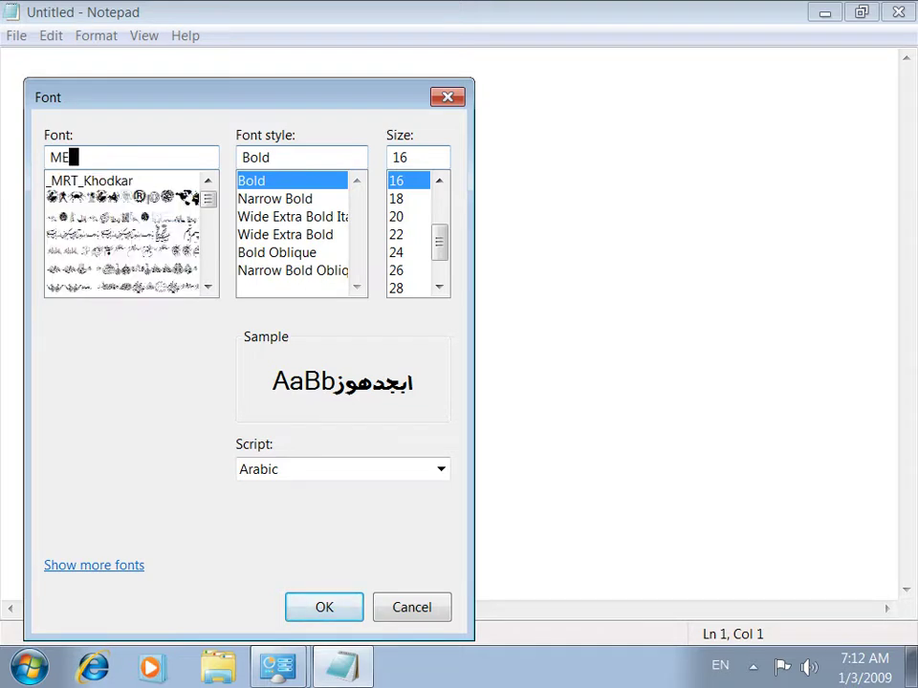
type("_")
key("BackSpace")
type("_")
key("BackSpace")
type("_")
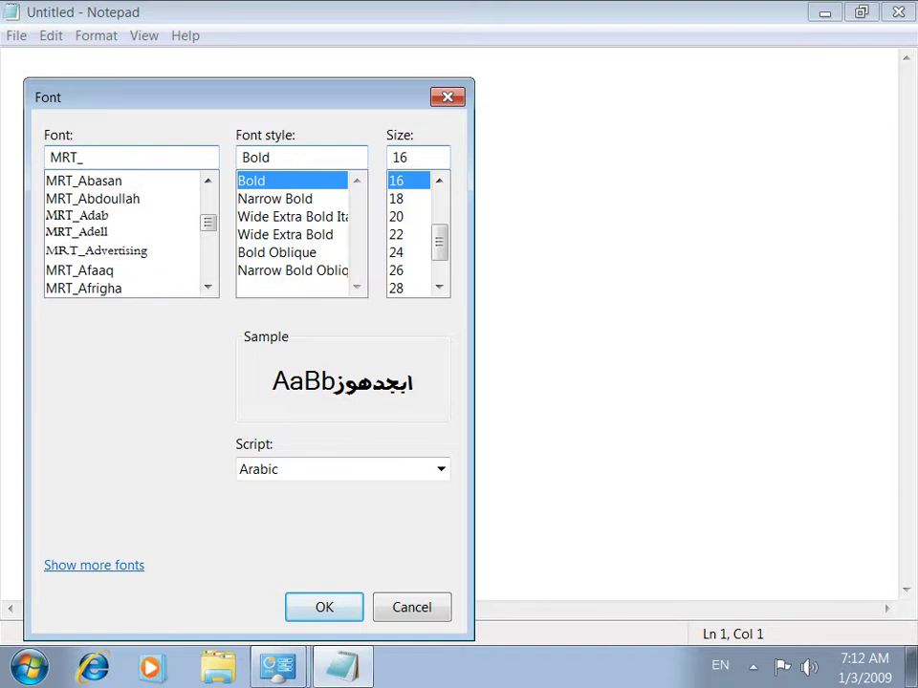
type("win")
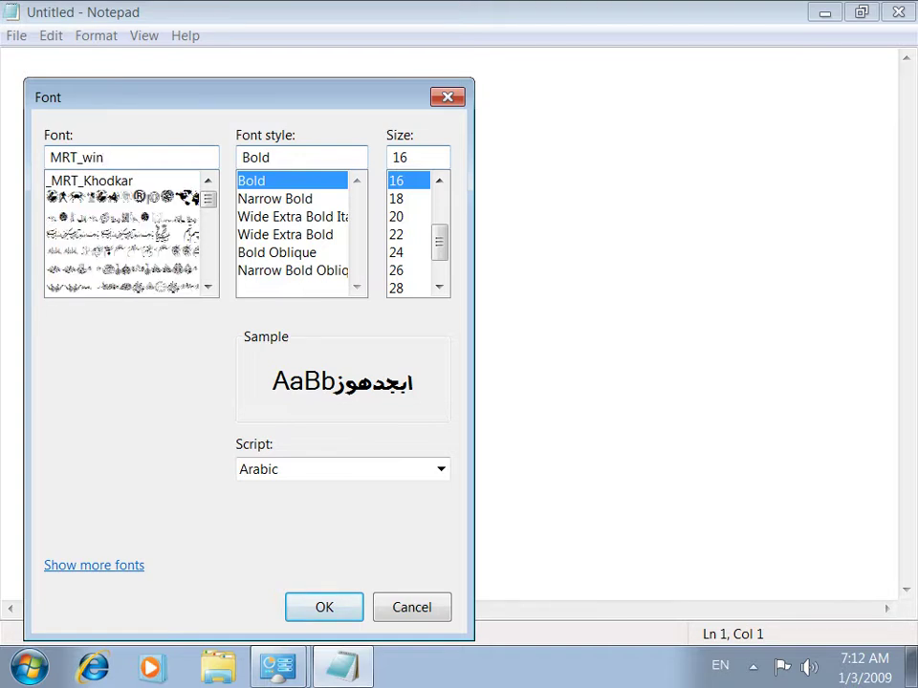
type("t")
Set Notepad's font to 110_Besmellah and enter the sample text "asdfghjk" in the document.
left_click(159, 219)
left_click(166, 197)
left_click(158, 218)
left_click(158, 267)
left_click(159, 250)
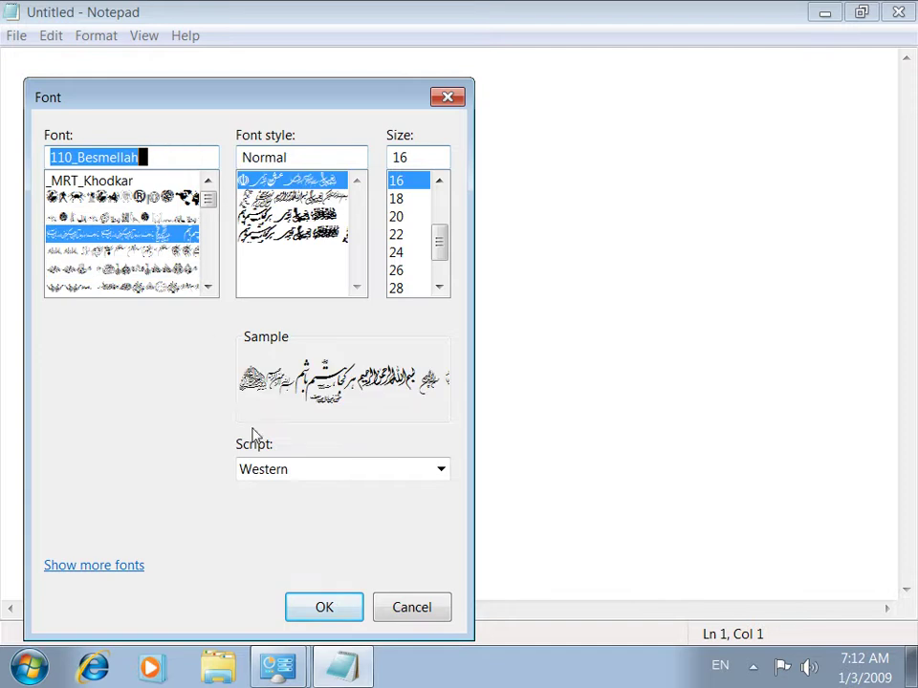
left_click(306, 599)
type("asdfghjk")
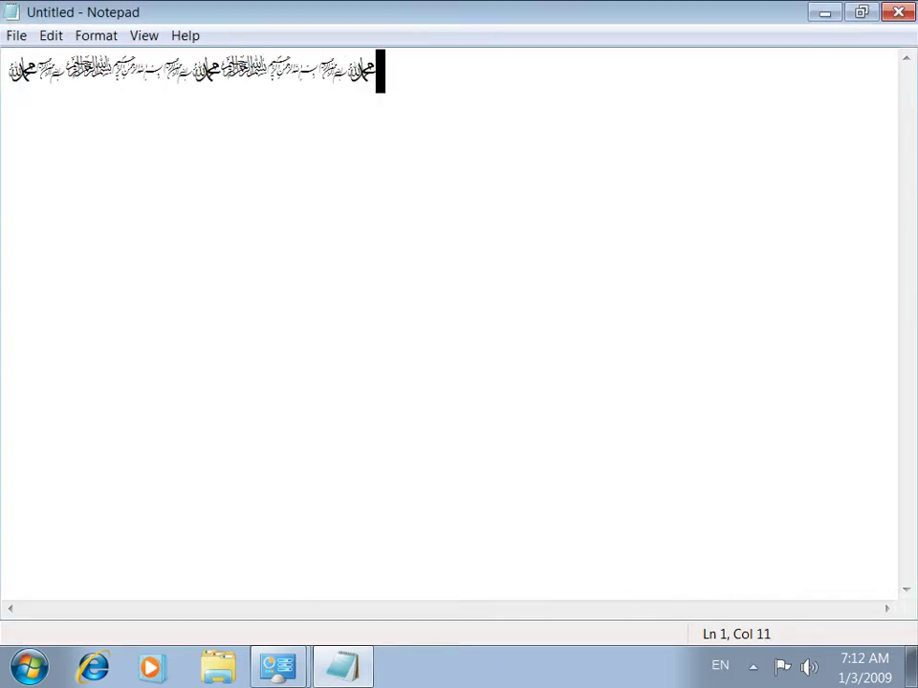
Switch to the Fonts folder, try to open the 2 Tehran font family, and return to All Control Panel Items.
mouse_move(286, 667)
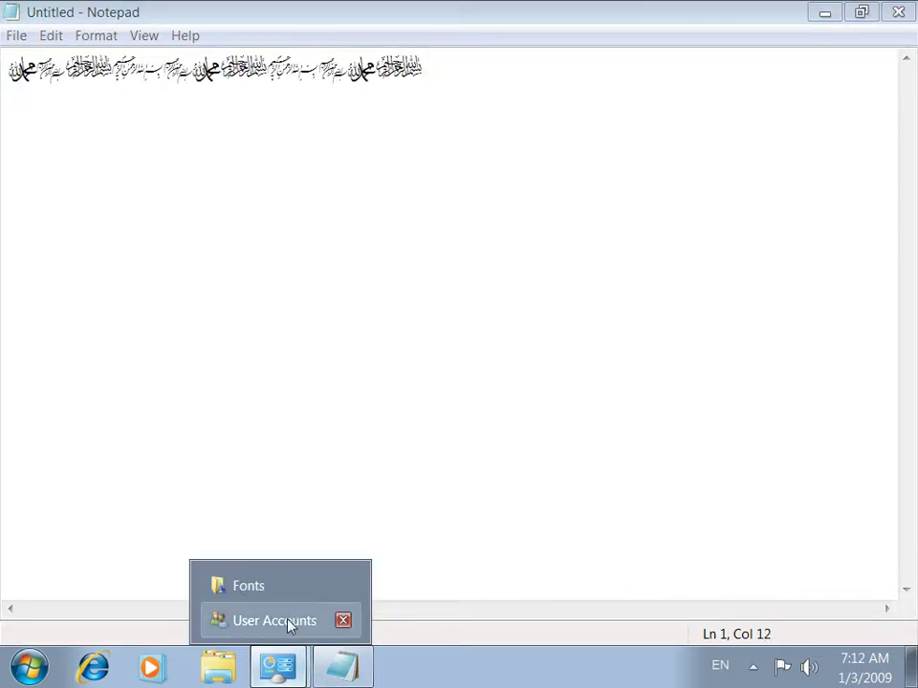
left_click(250, 586)
left_click_drag(906, 209, 904, 239)
left_click(554, 268)
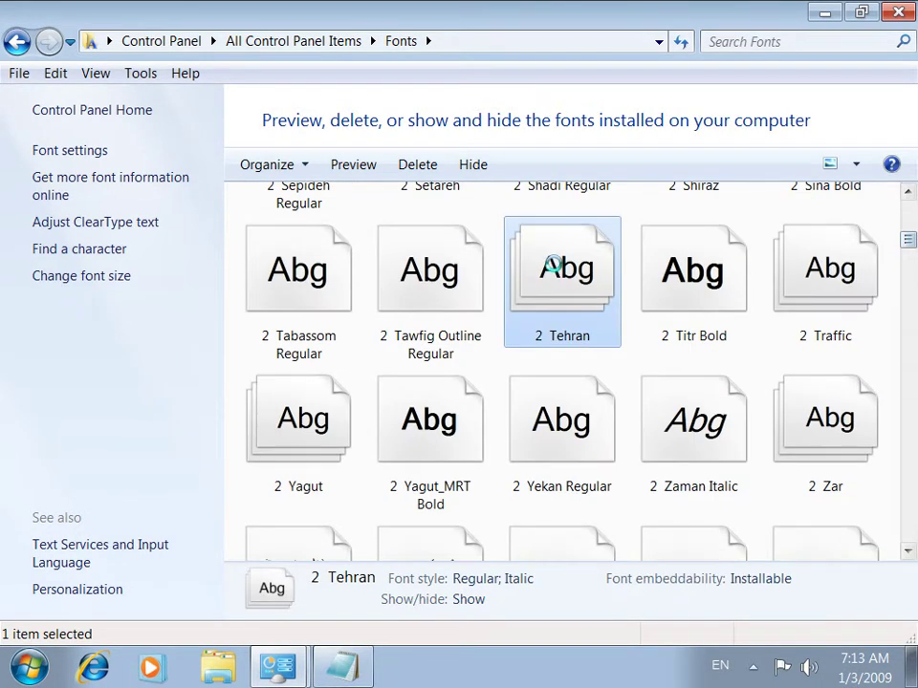
right_click(555, 267)
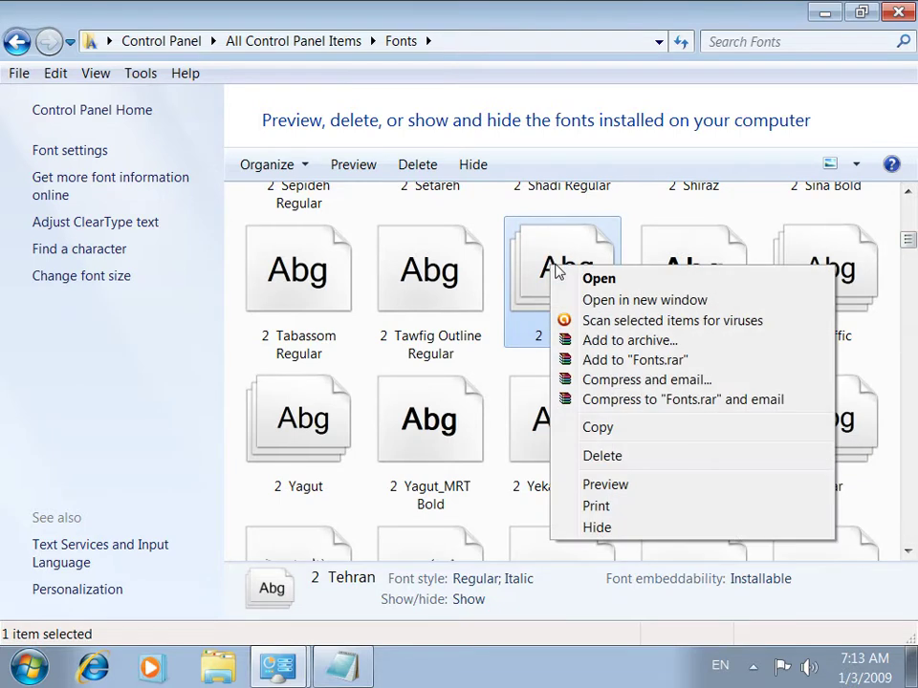
key("Return")
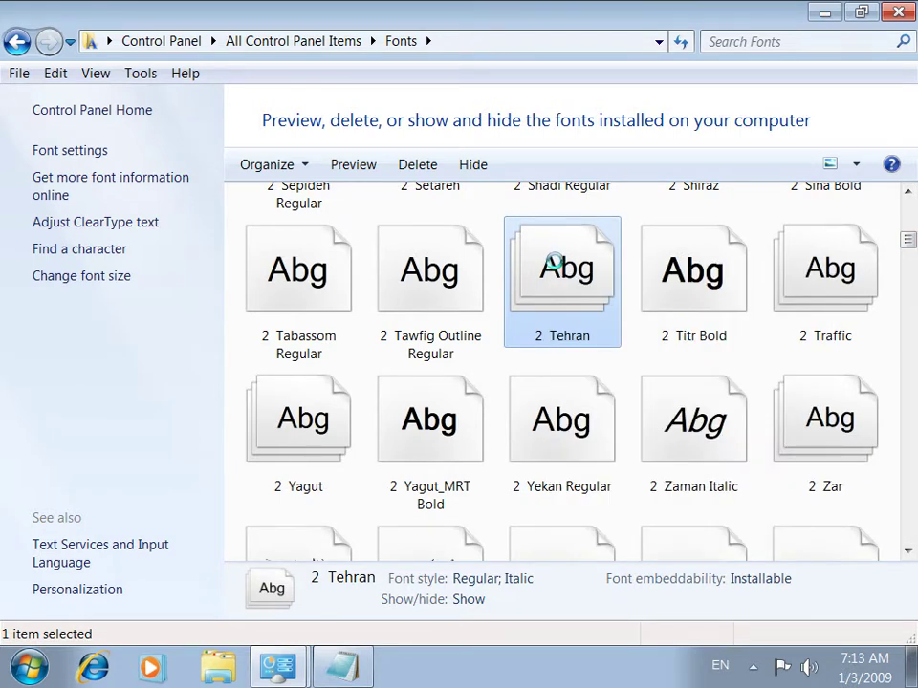
right_click(554, 265)
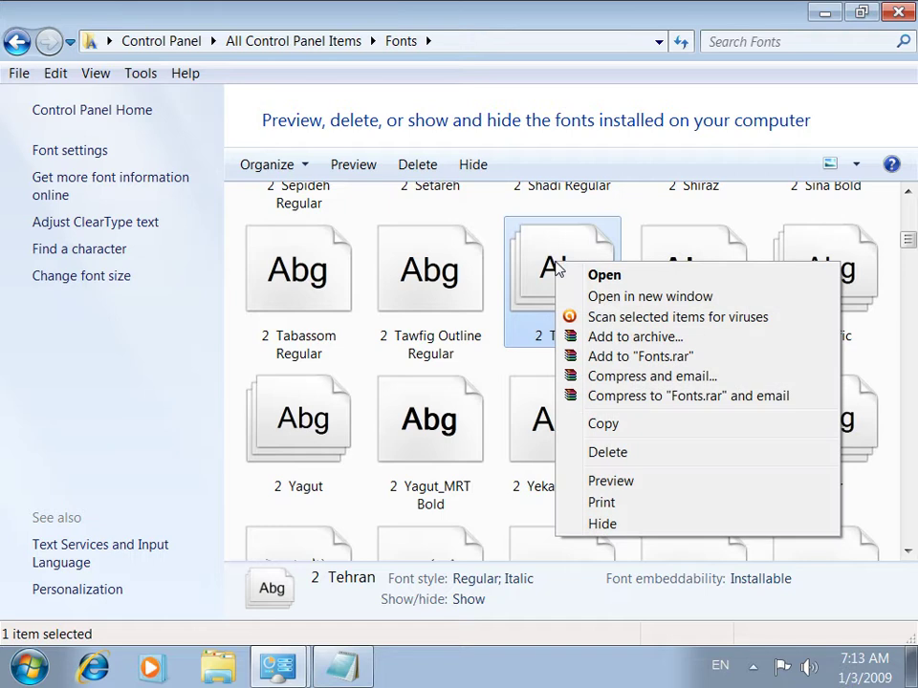
left_click(6, 44)
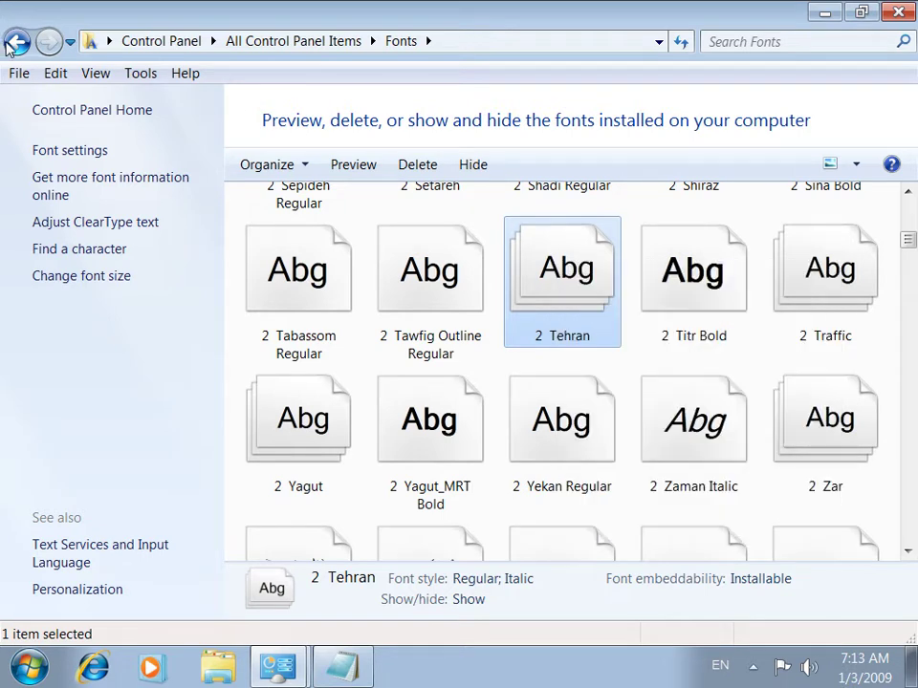
left_click(5, 44)
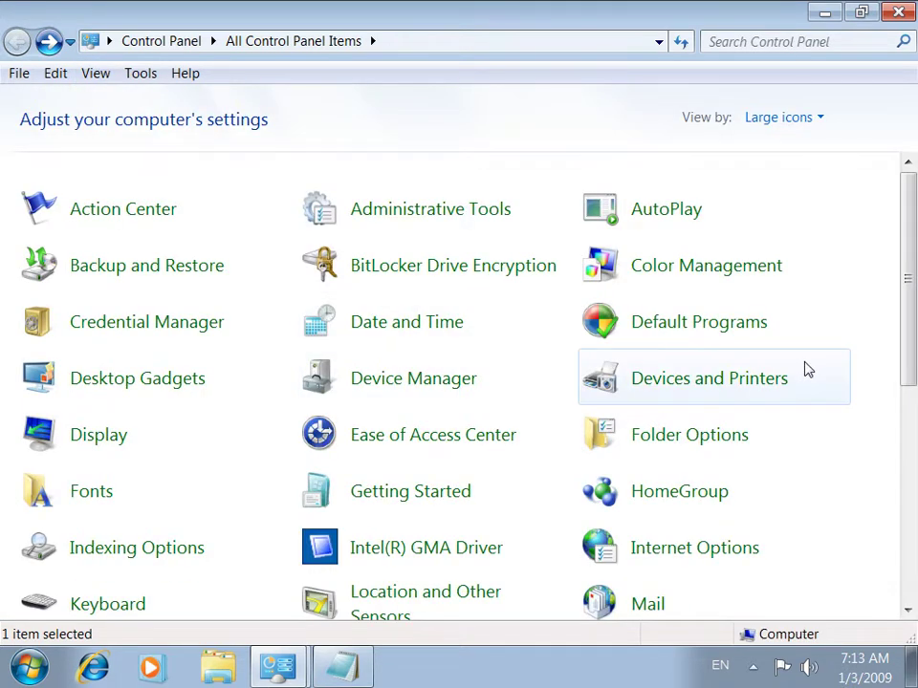
Close the untitled Notepad documents without saving them.
right_click(341, 666)
left_click(318, 624)
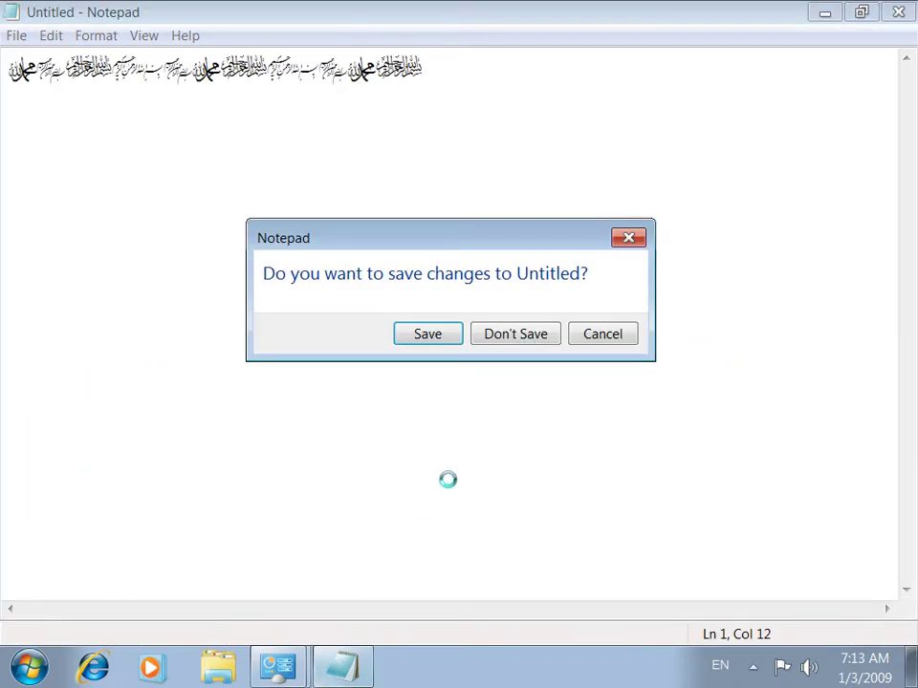
left_click(534, 333)
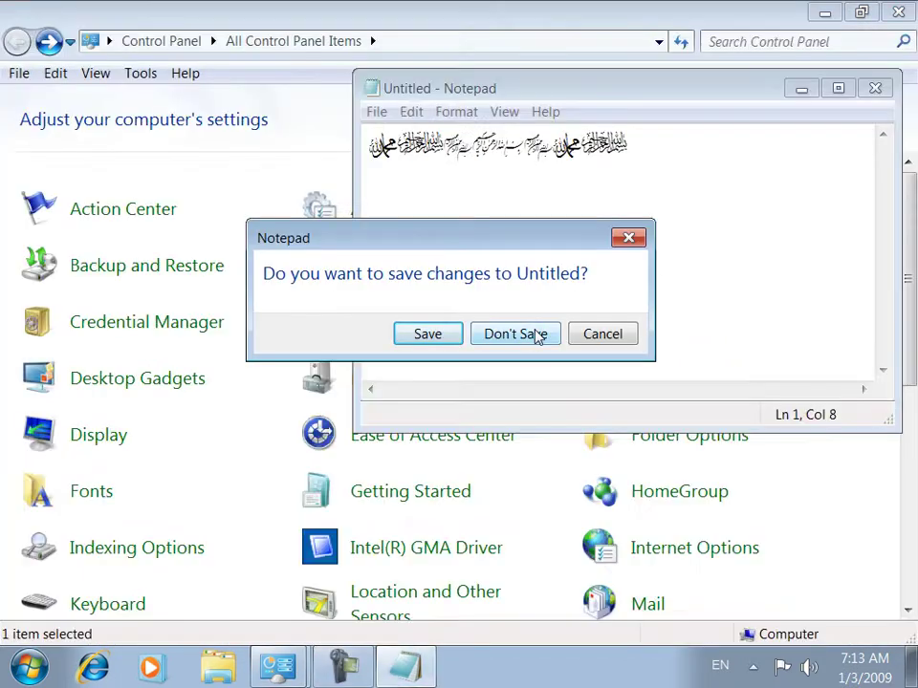
left_click(535, 334)
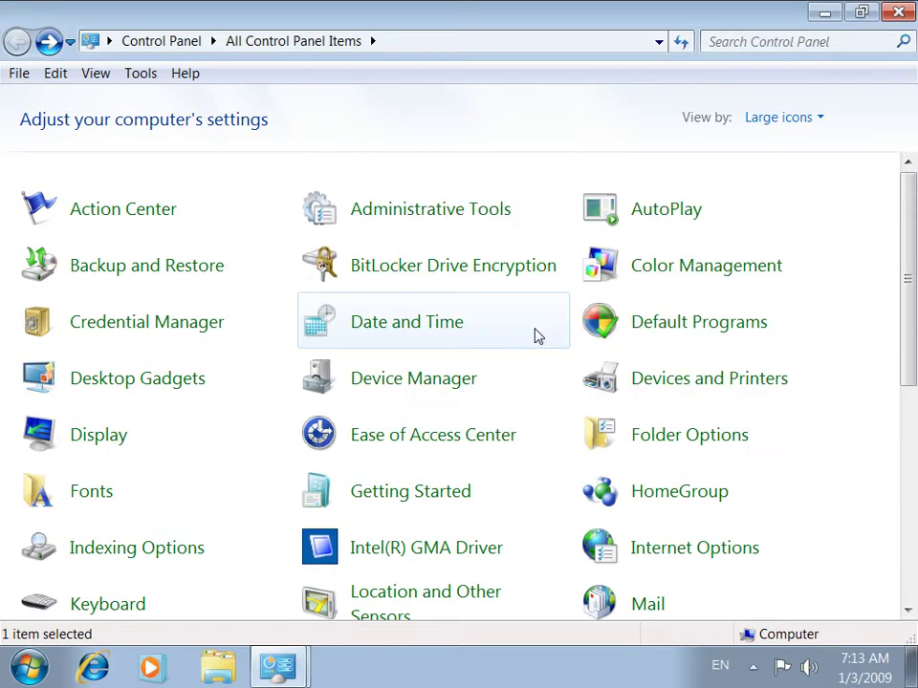
Close the User Accounts window, keeping the All Control Panel Items window open.
left_click(278, 667)
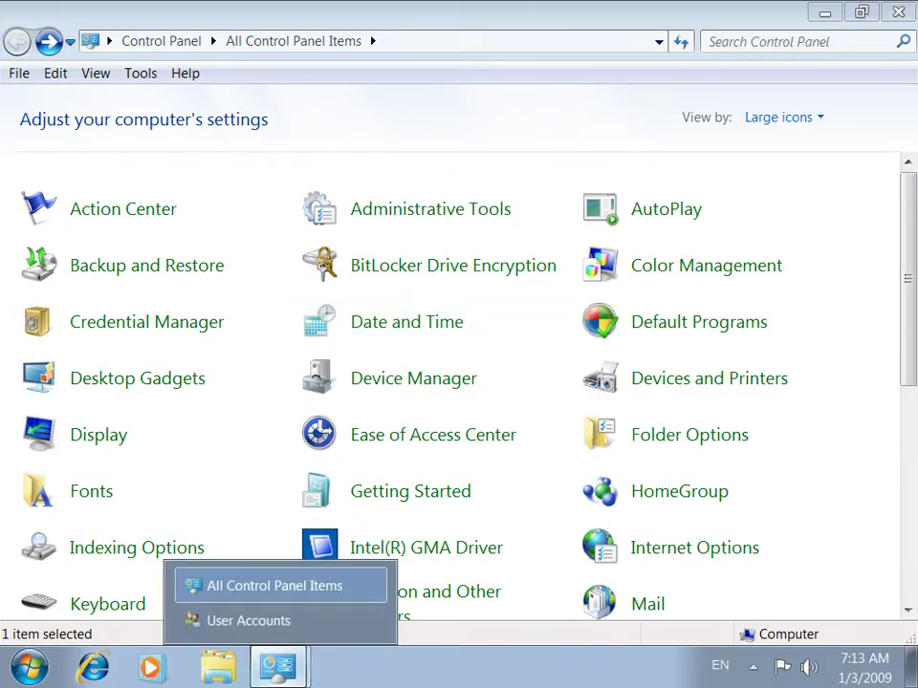
right_click(277, 623)
left_click(307, 606)
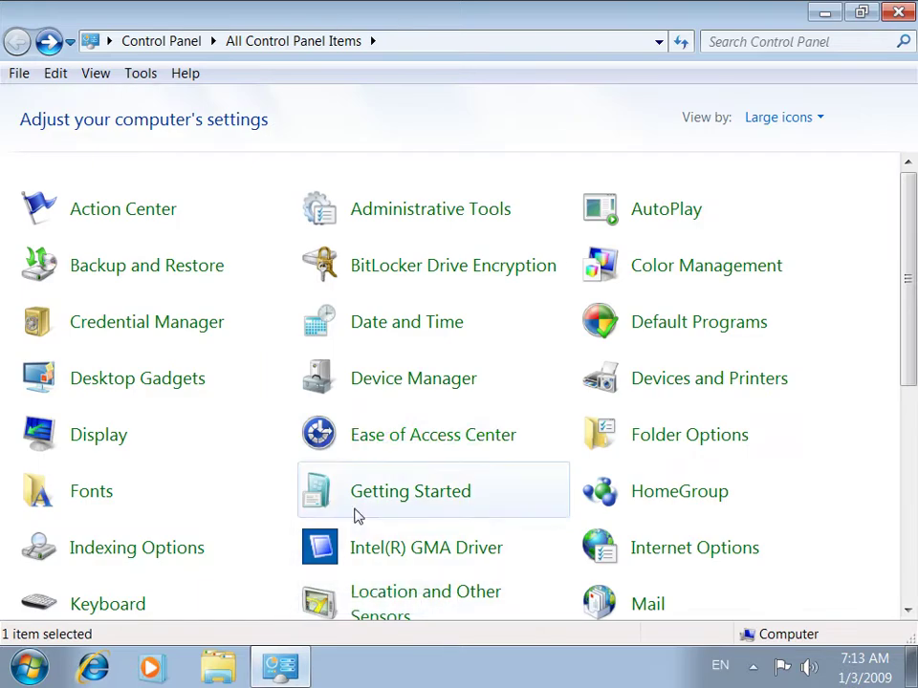
Open Indexing Options to view the indexed locations, then close it.
left_click_drag(904, 324, 905, 348)
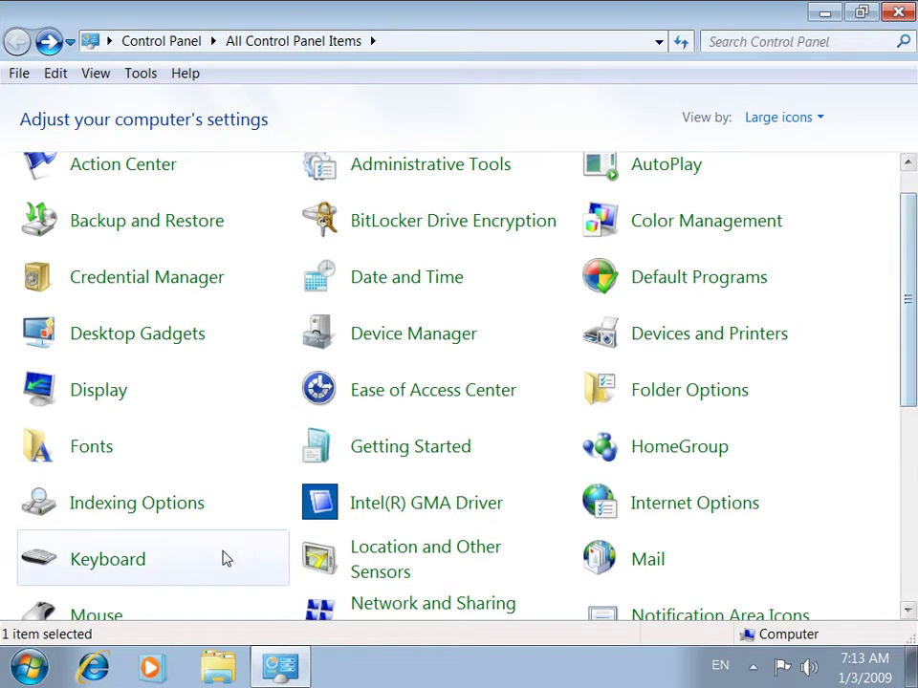
left_click(167, 516)
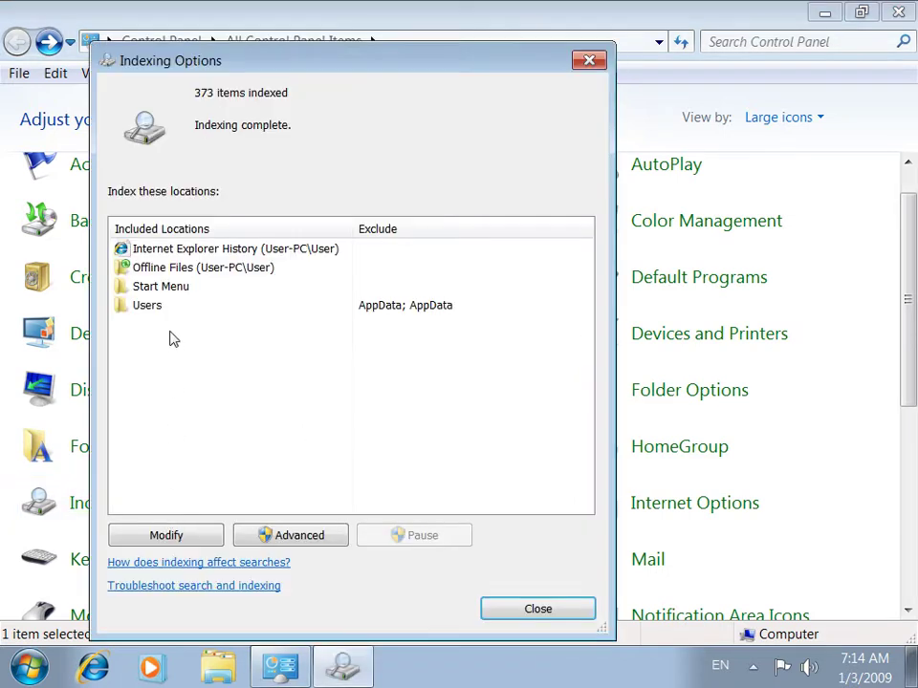
left_click(559, 614)
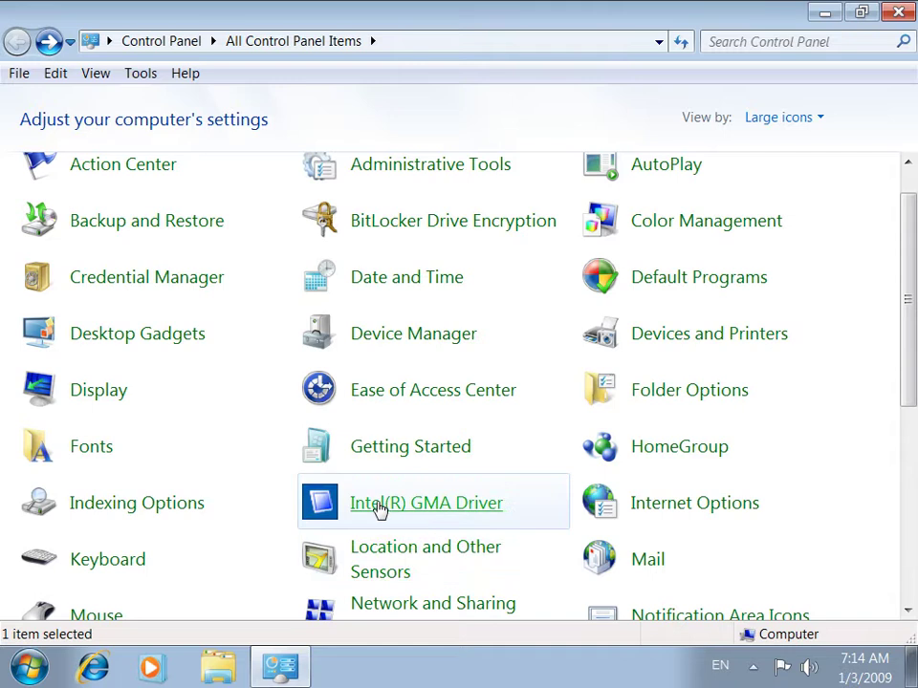
Open the Intel(R) GMA Driver settings and examine the operating mode and primary device choices.
left_click(464, 503)
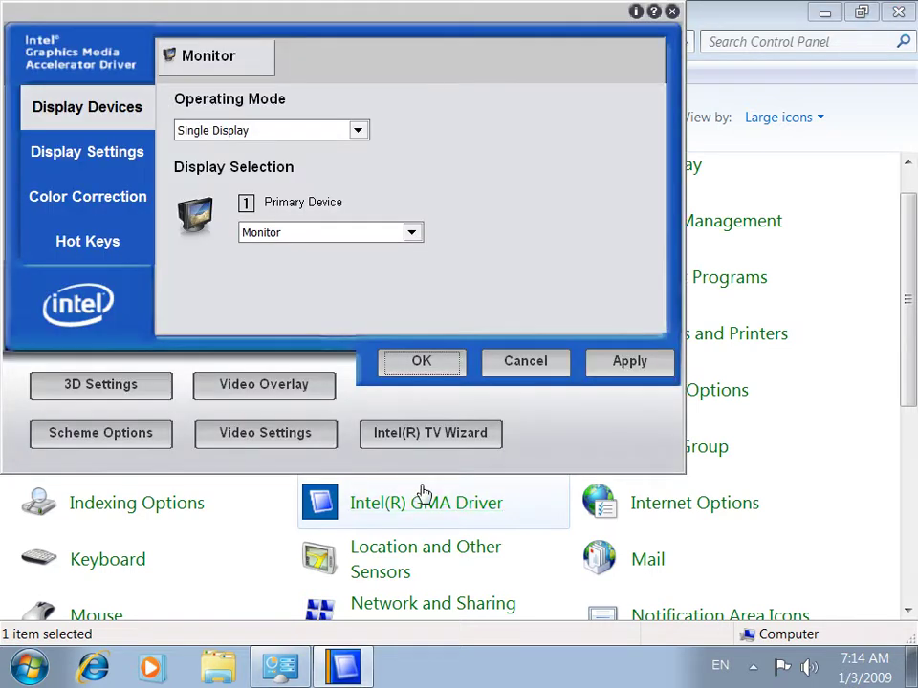
left_click(252, 139)
left_click(253, 145)
left_click(268, 232)
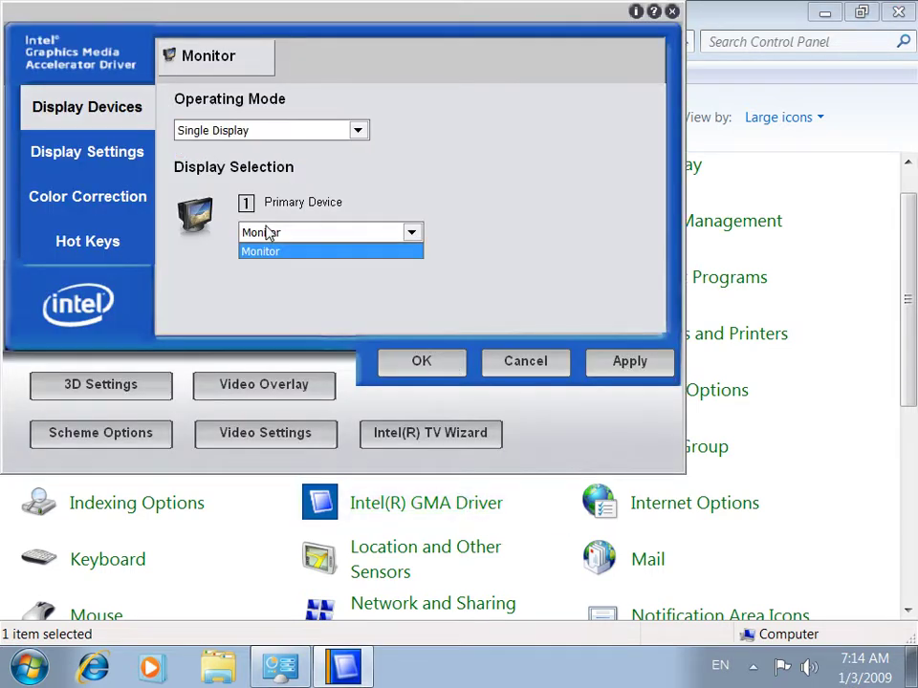
left_click(267, 231)
In the Intel driver's Display Settings, choose 32 Bit color quality and a 1024 x 768 screen resolution.
left_click(123, 159)
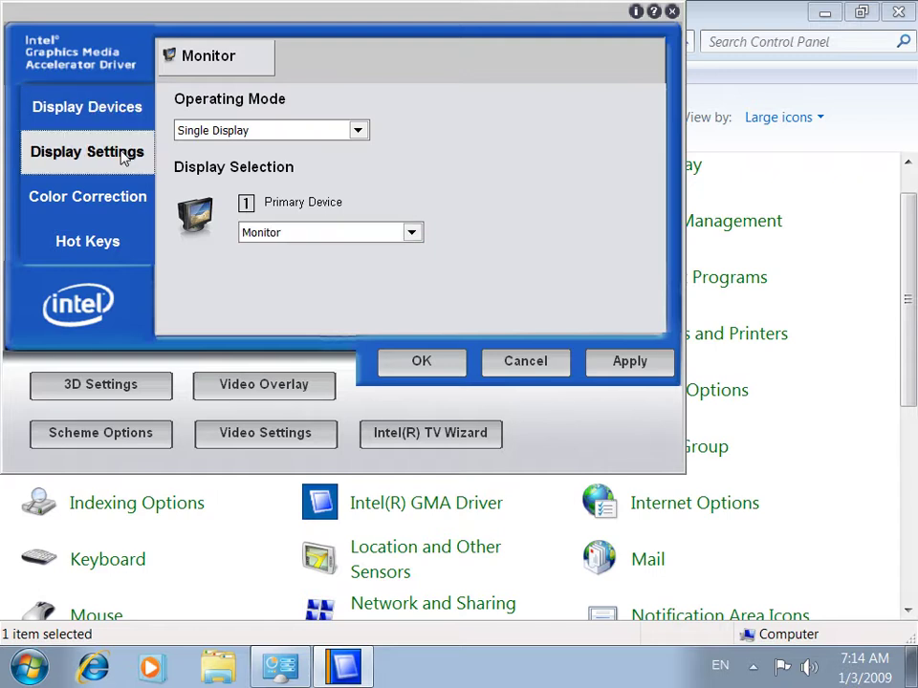
left_click(340, 113)
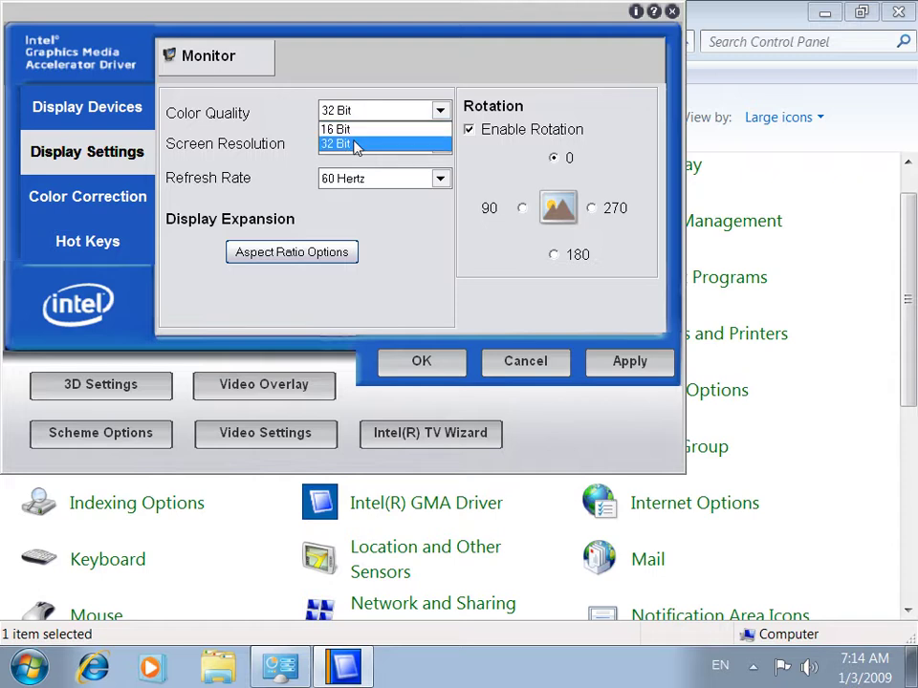
left_click(356, 147)
key("Tab")
key("alt+Down")
key("Down")
key("Up")
key("Return")
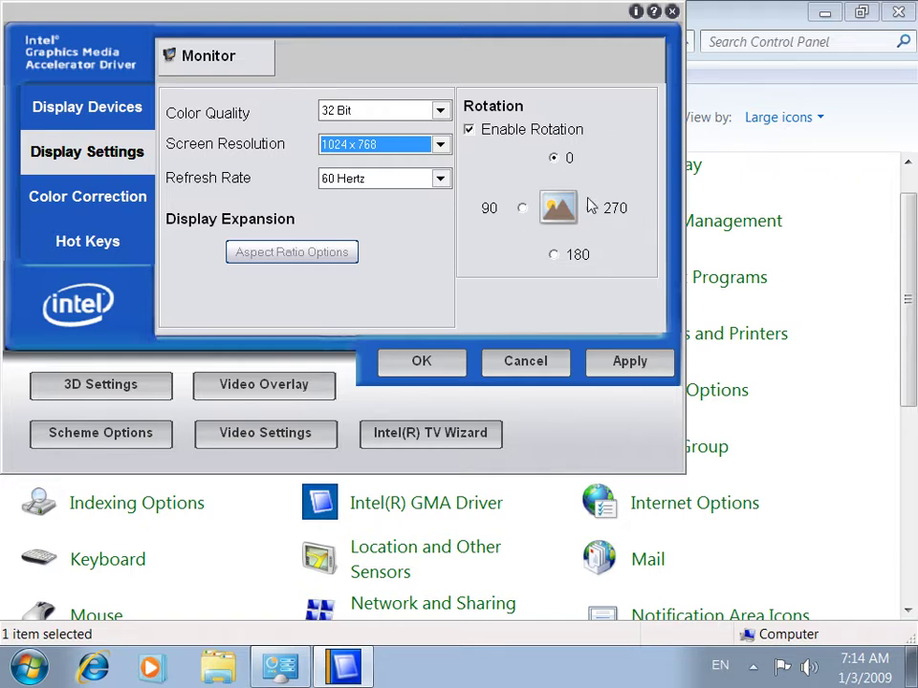
Try applying a 90-degree display rotation and decline to keep the reconfigured desktop.
left_click(523, 208)
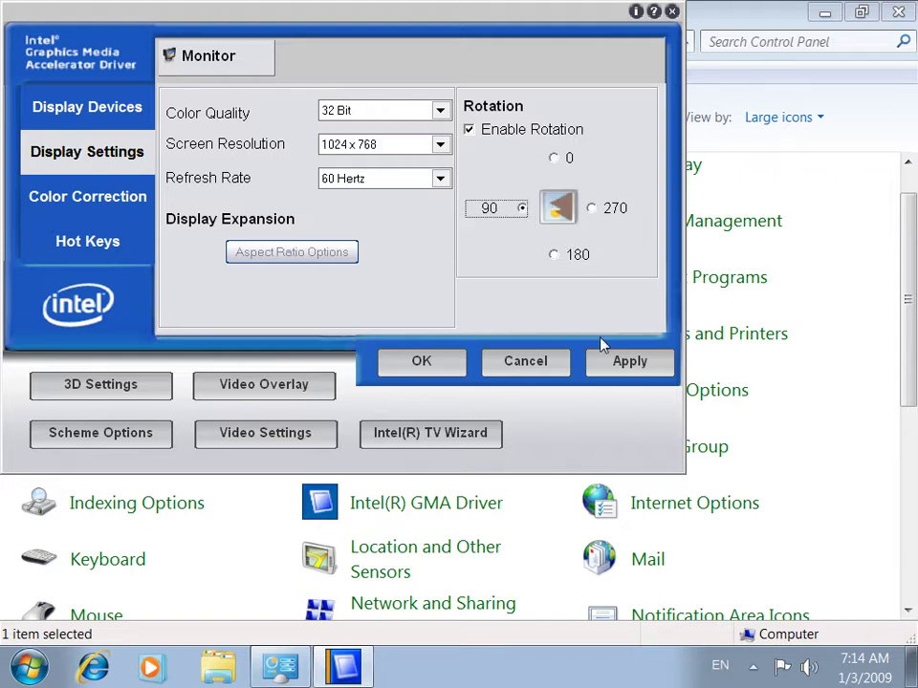
left_click(621, 369)
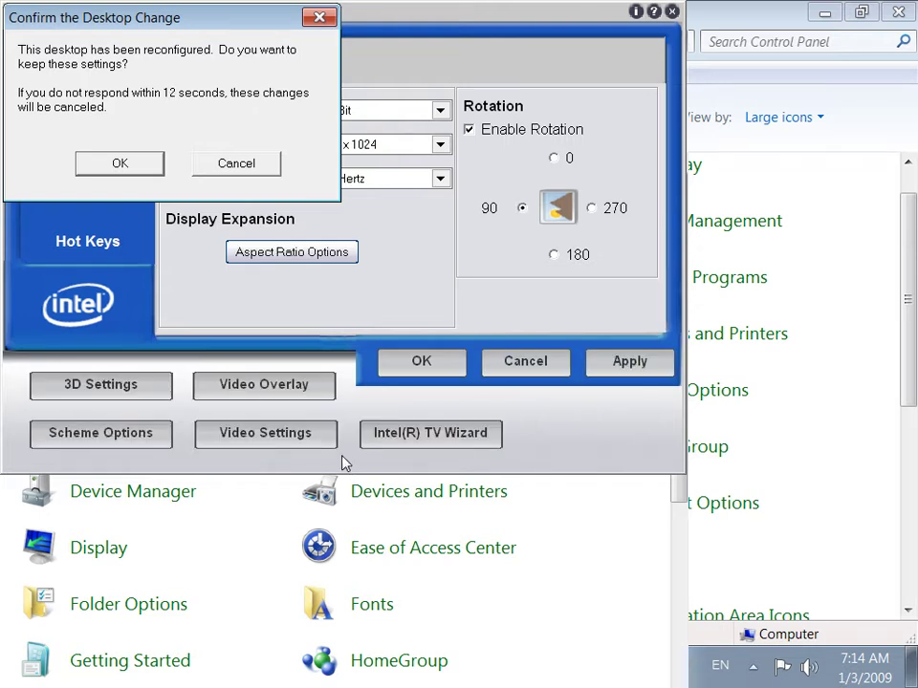
key("Escape")
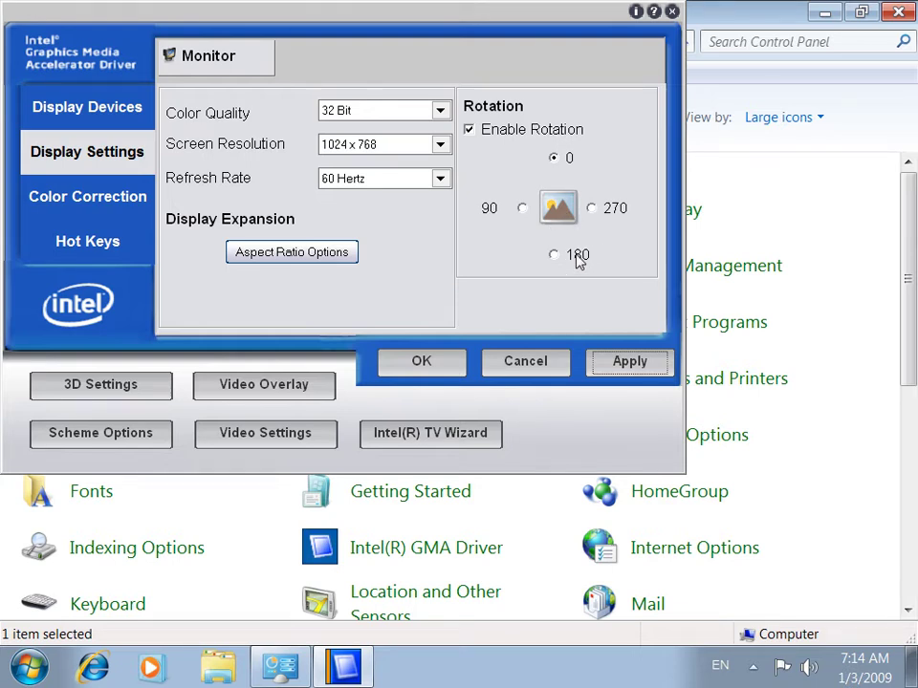
Demonstrate the rotation hot keys by turning the display to 270, 90 and 180 degrees, finishing at 0 degrees.
key("ctrl+alt+Right")
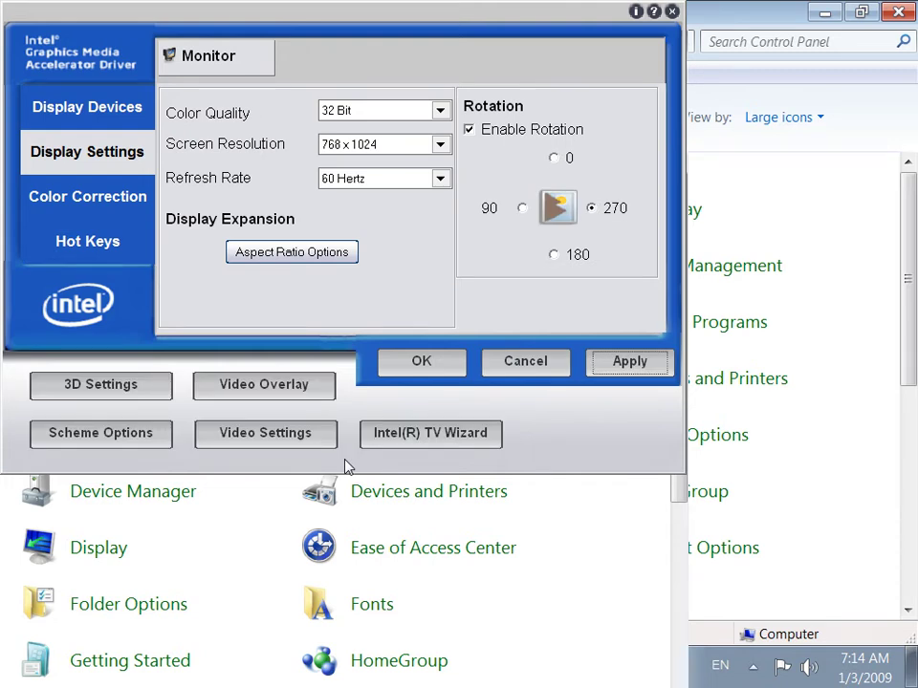
key("ctrl+alt+Left")
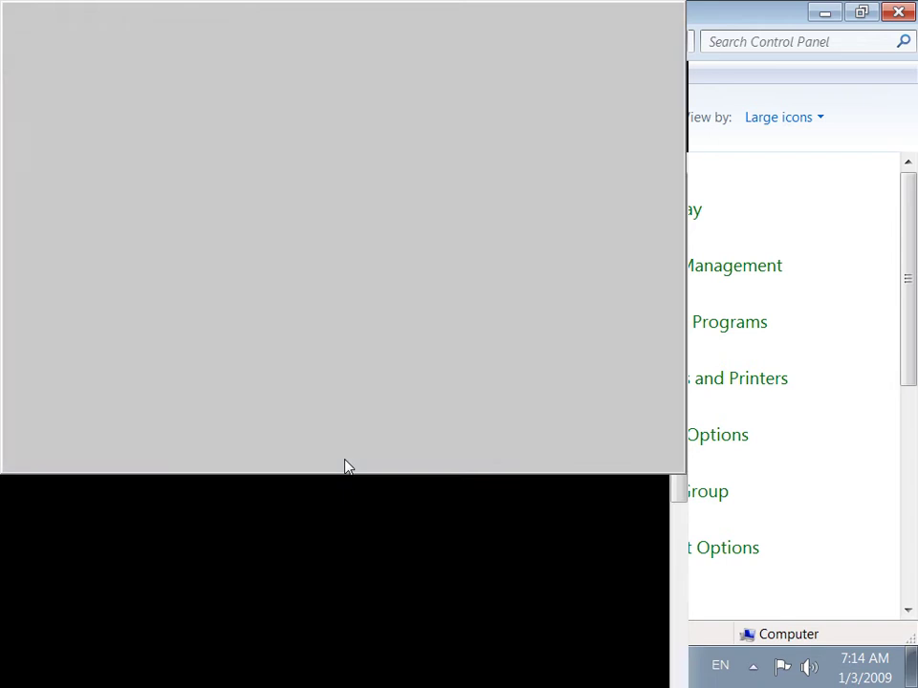
key("ctrl+alt+Up")
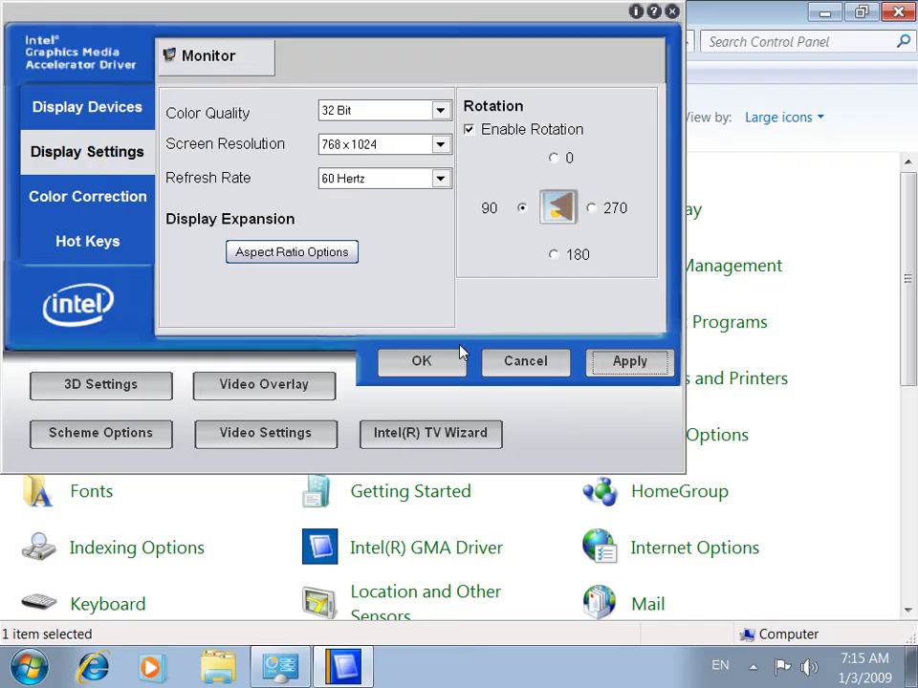
key("ctrl+alt+Down")
key("ctrl+alt+Up")
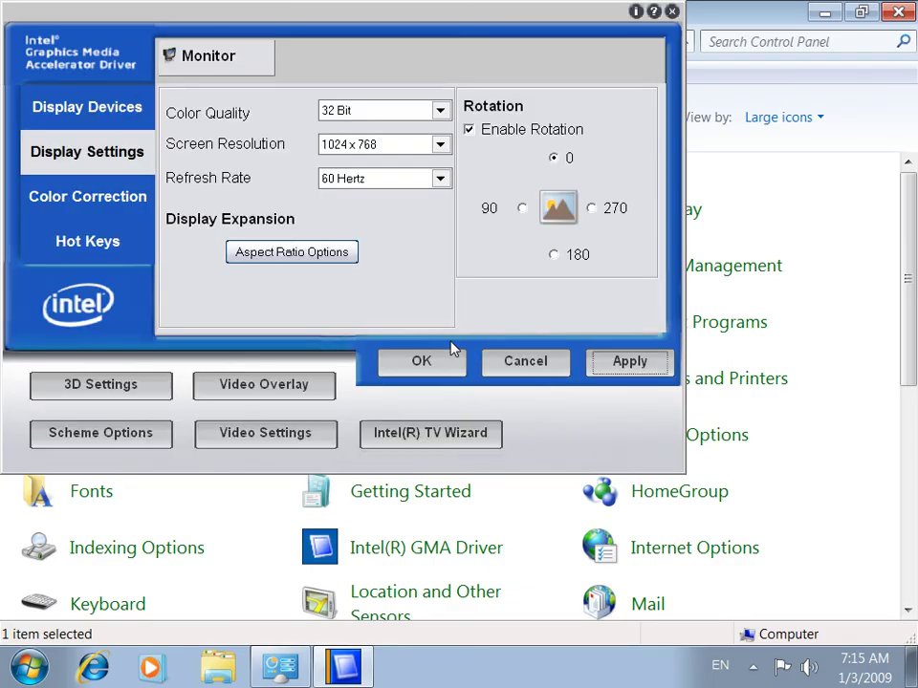
Try disabling the Enable Rotation option, applying it and declining to keep the desktop change.
left_click(534, 131)
left_click(608, 371)
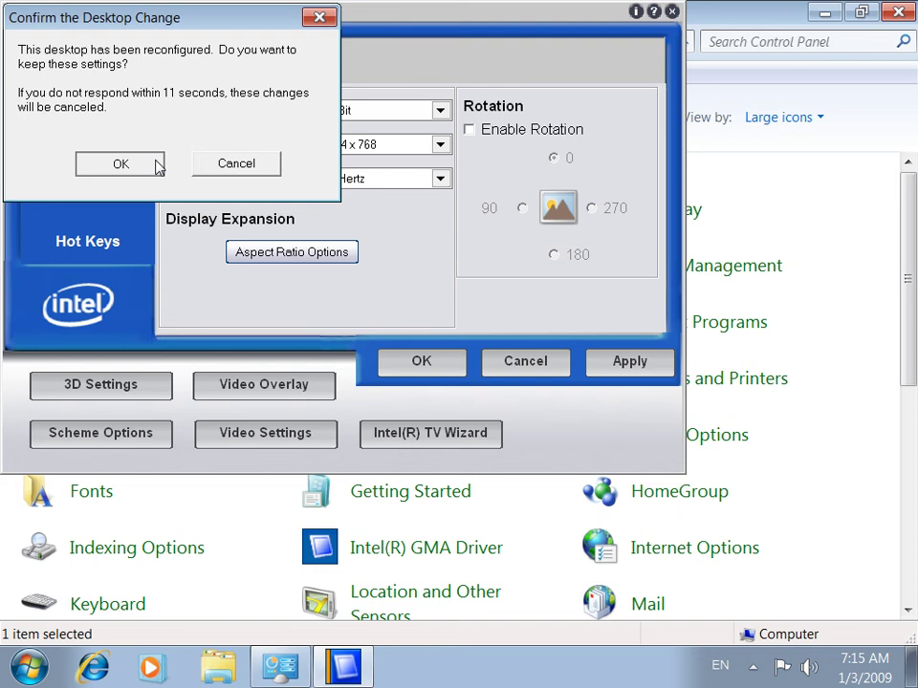
left_click(239, 165)
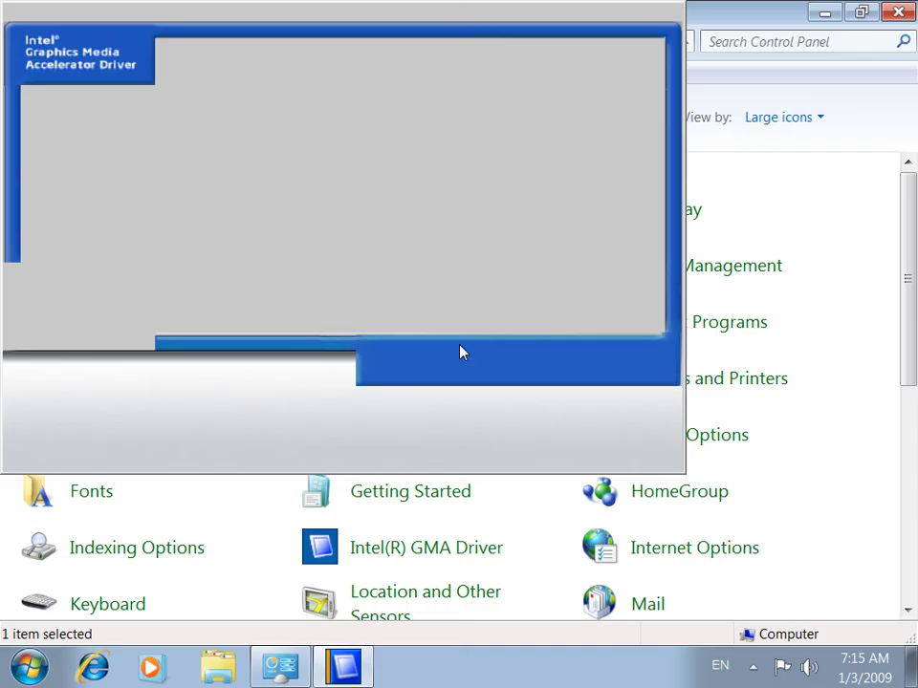